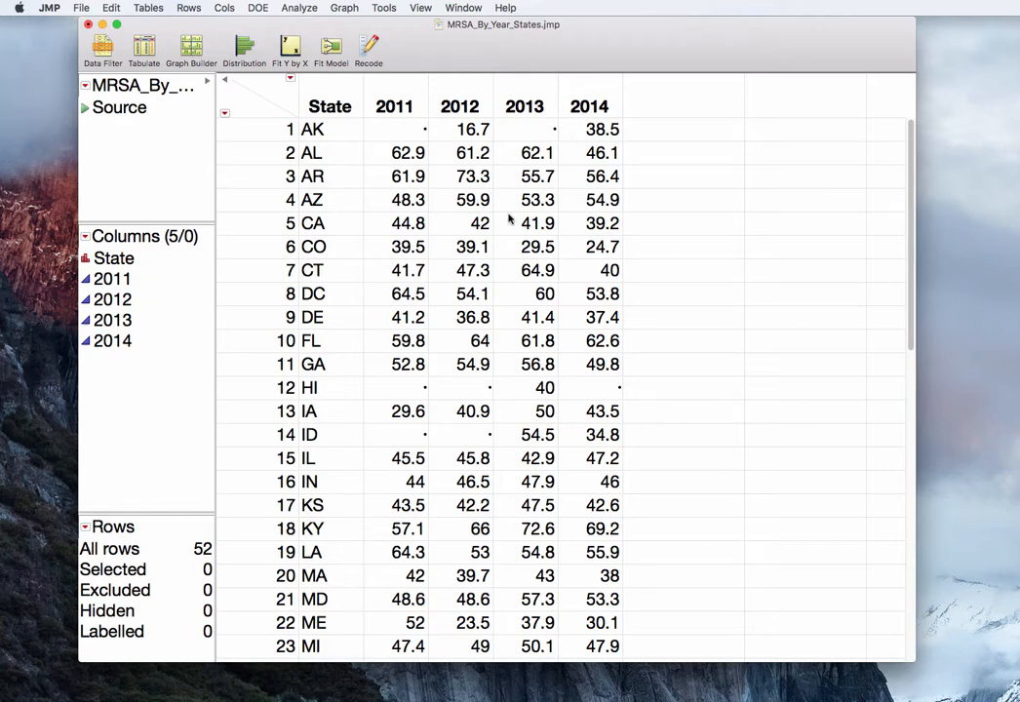
Add a new numeric column named "Diff 2011-2014" after the 2014 column.
double_click(672, 98)
double_click(673, 98)
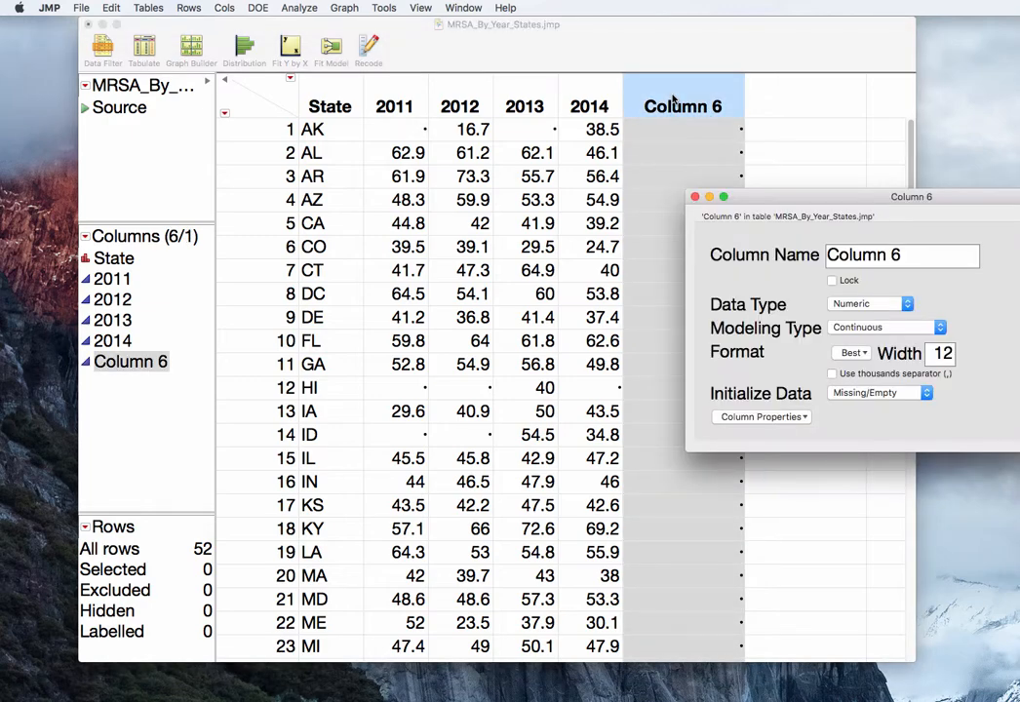
drag(890, 196, 597, 178)
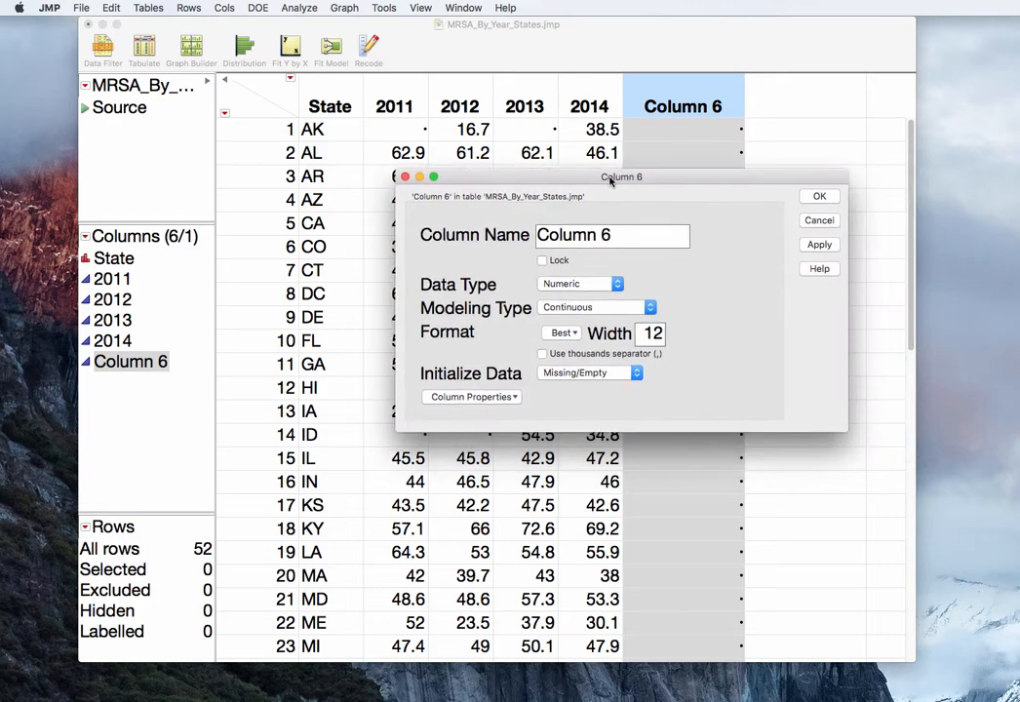
triple_click(625, 234)
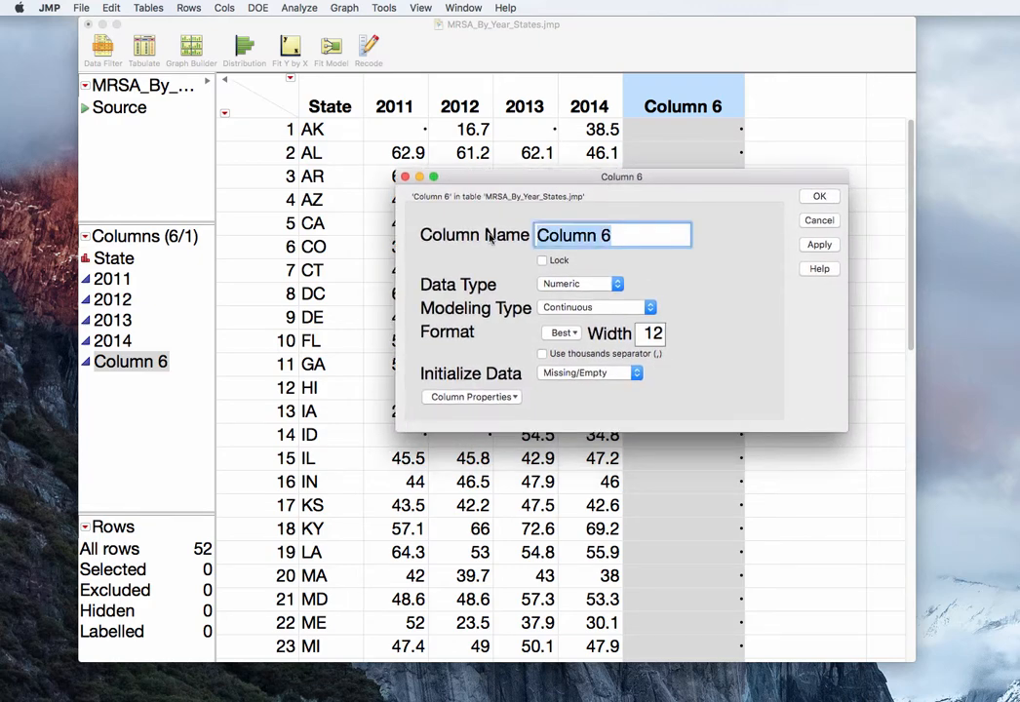
text(Diff )
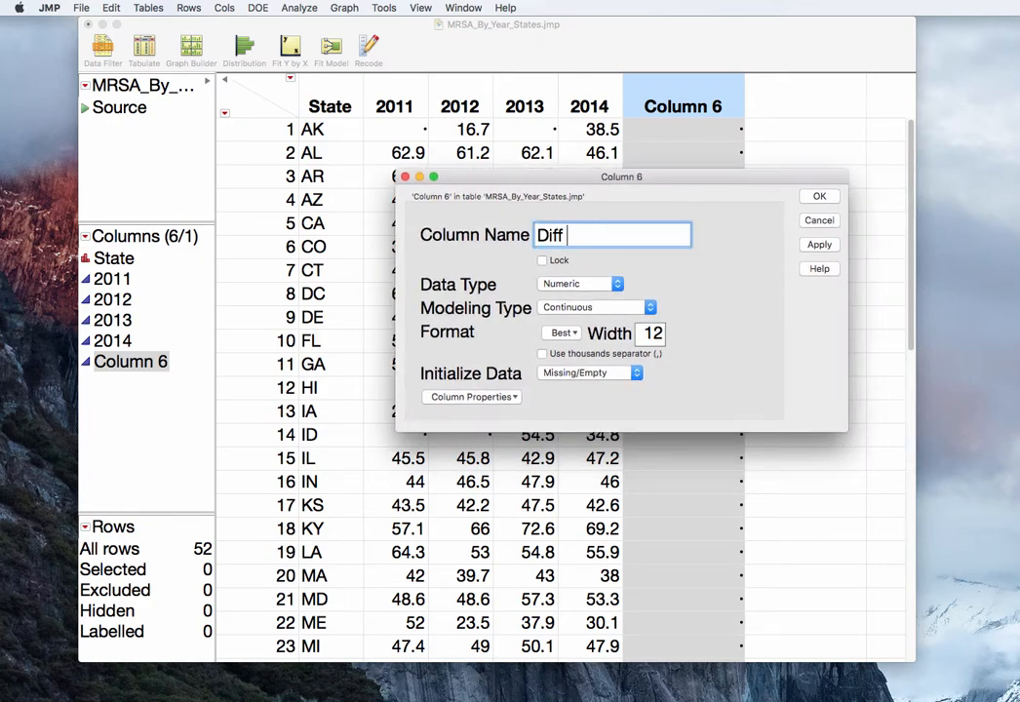
text(2011-2014)
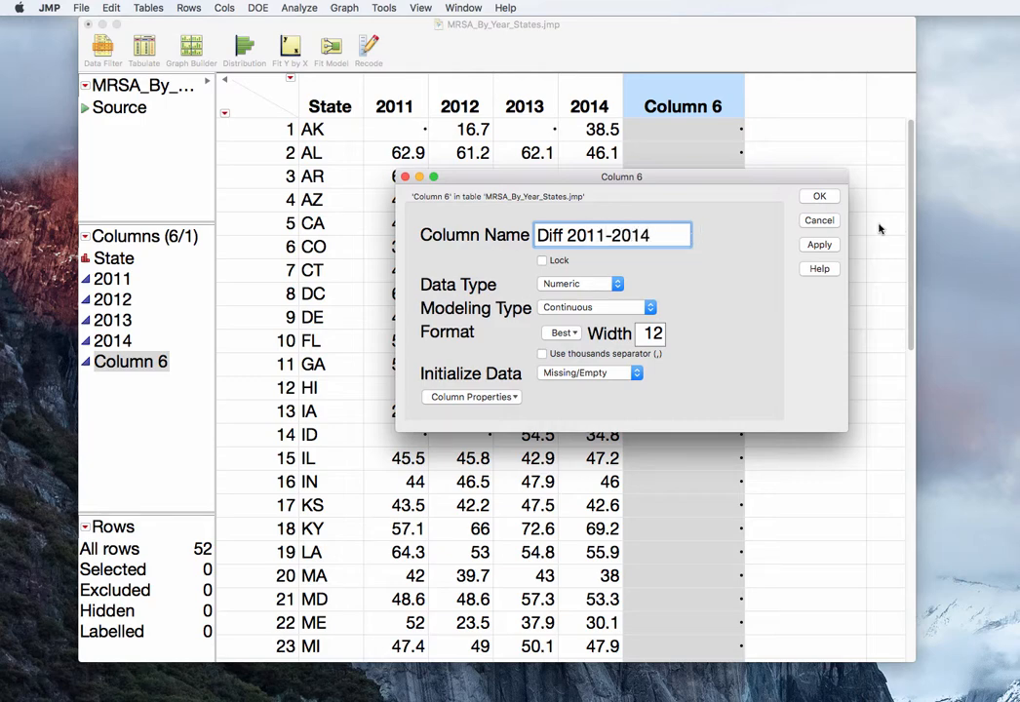
click(819, 196)
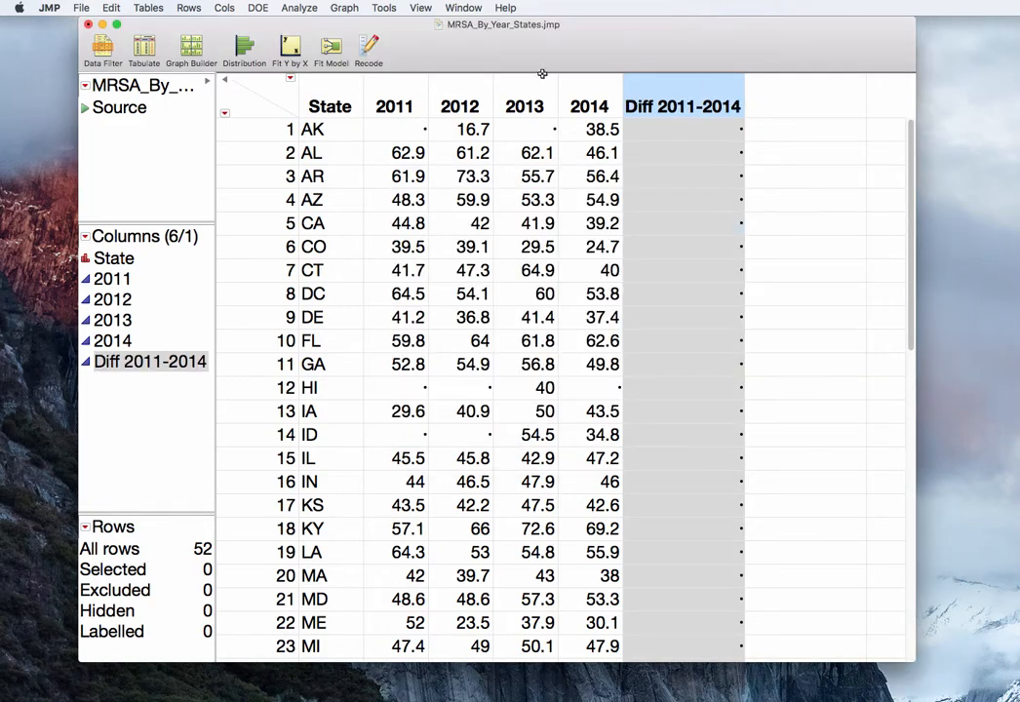
Give the Diff 2011-2014 column a formula that subtracts the 2014 column from the 2011 column.
double_click(675, 88)
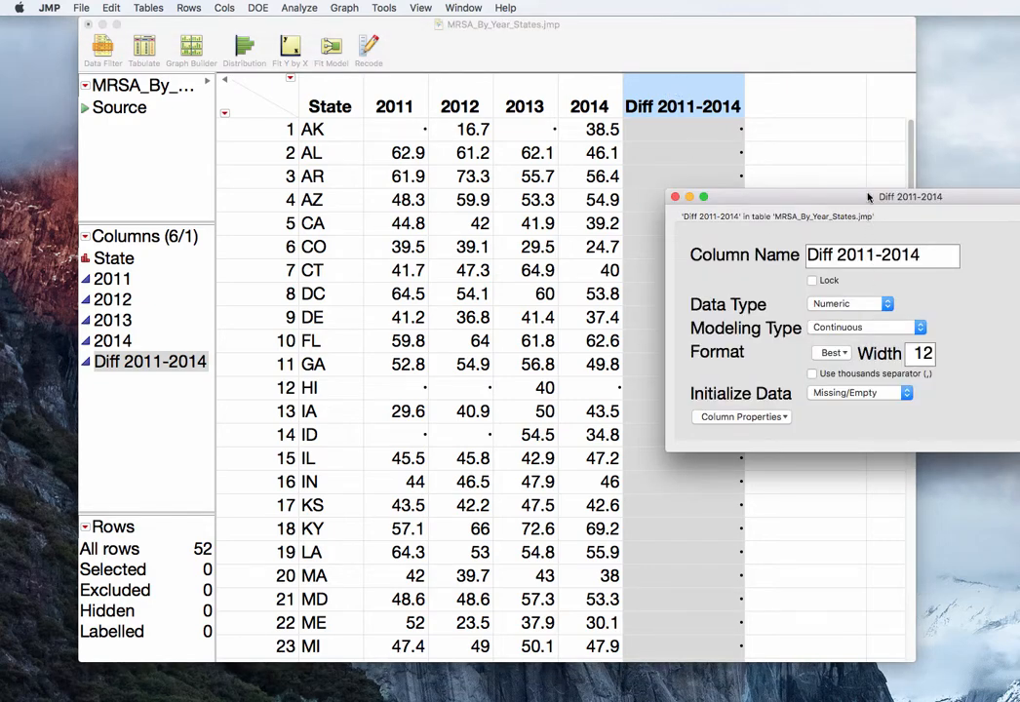
drag(867, 197, 494, 155)
click(351, 357)
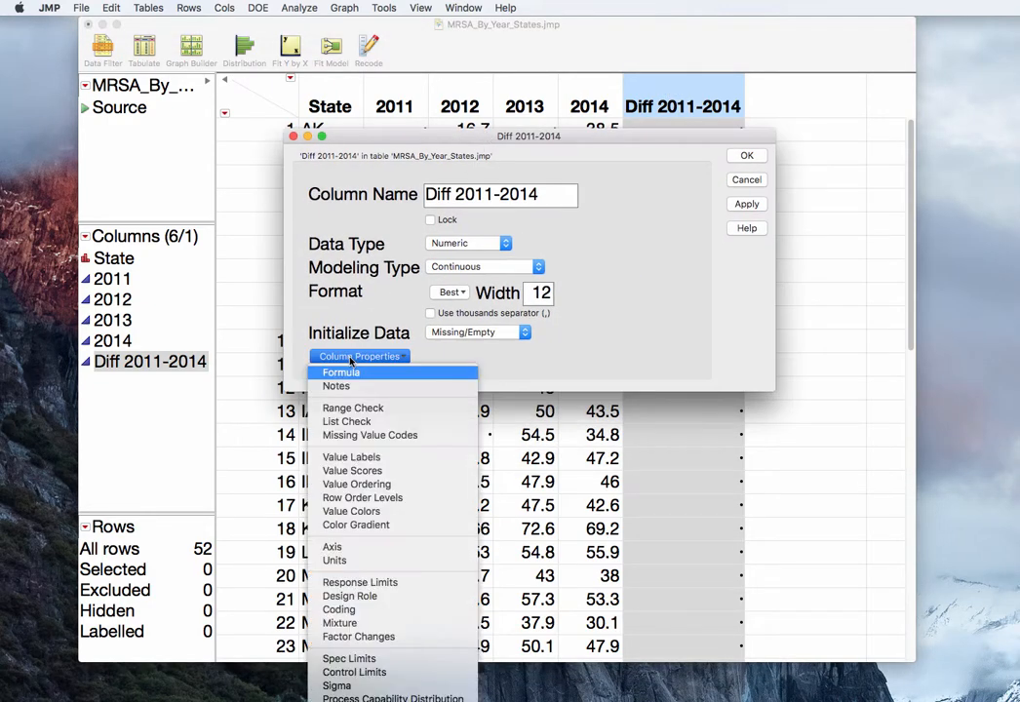
click(349, 374)
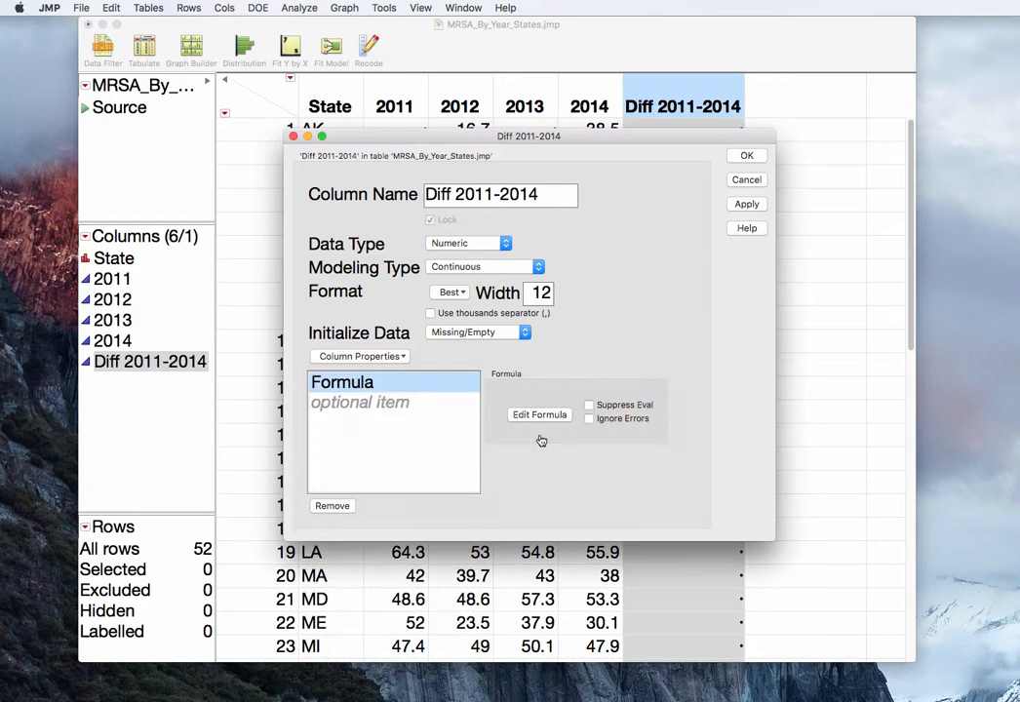
click(539, 416)
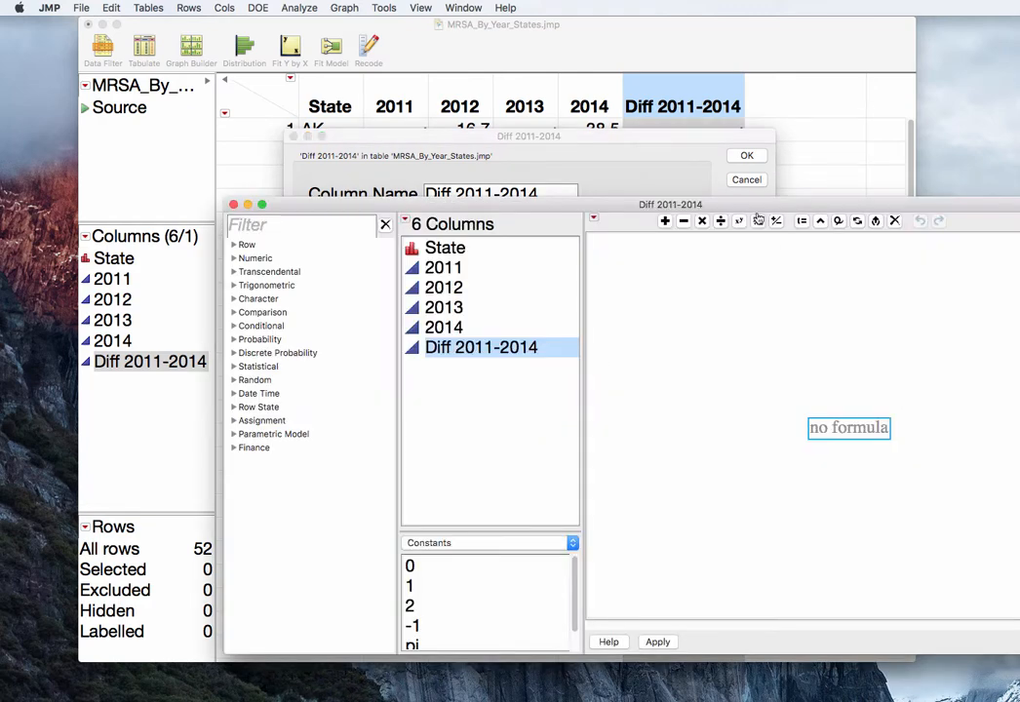
drag(758, 204, 616, 124)
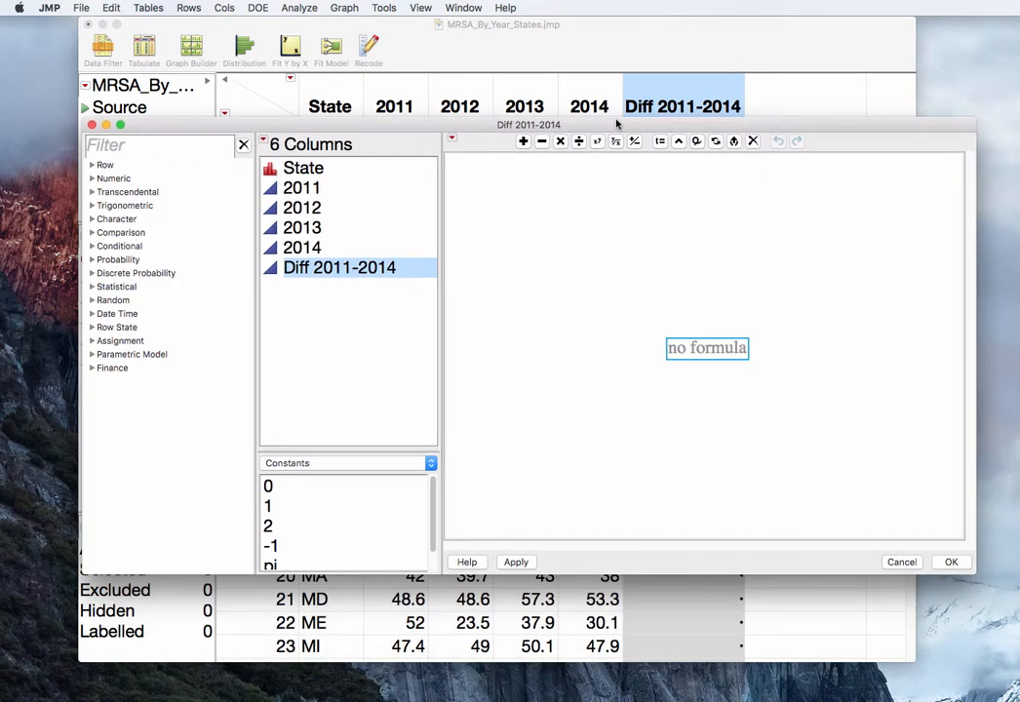
click(305, 187)
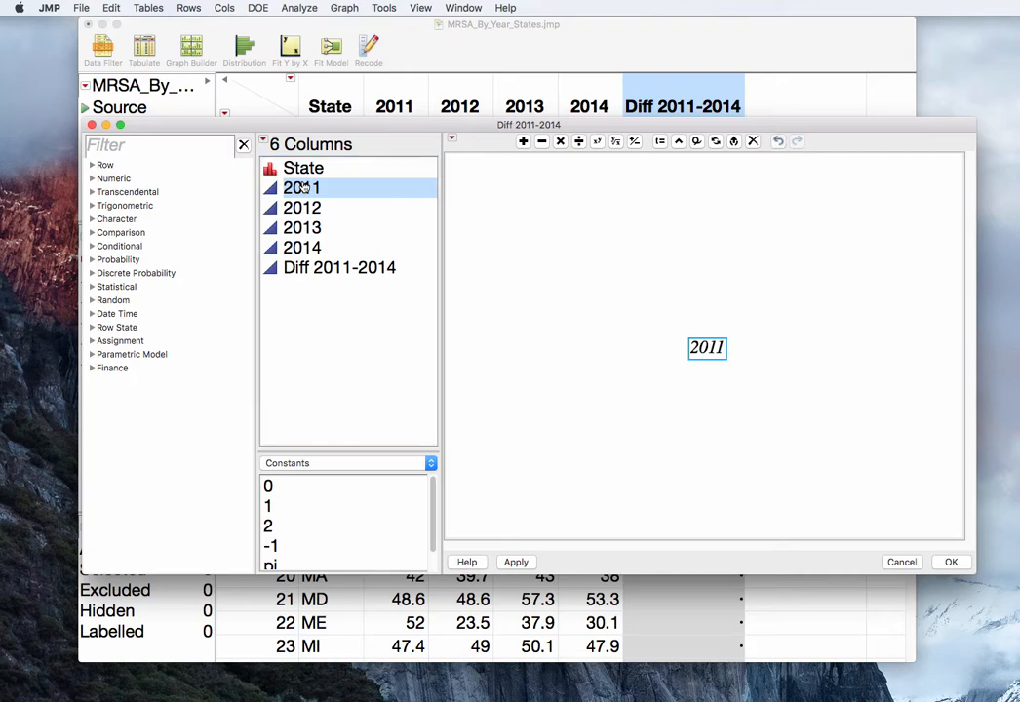
key(minus)
click(302, 248)
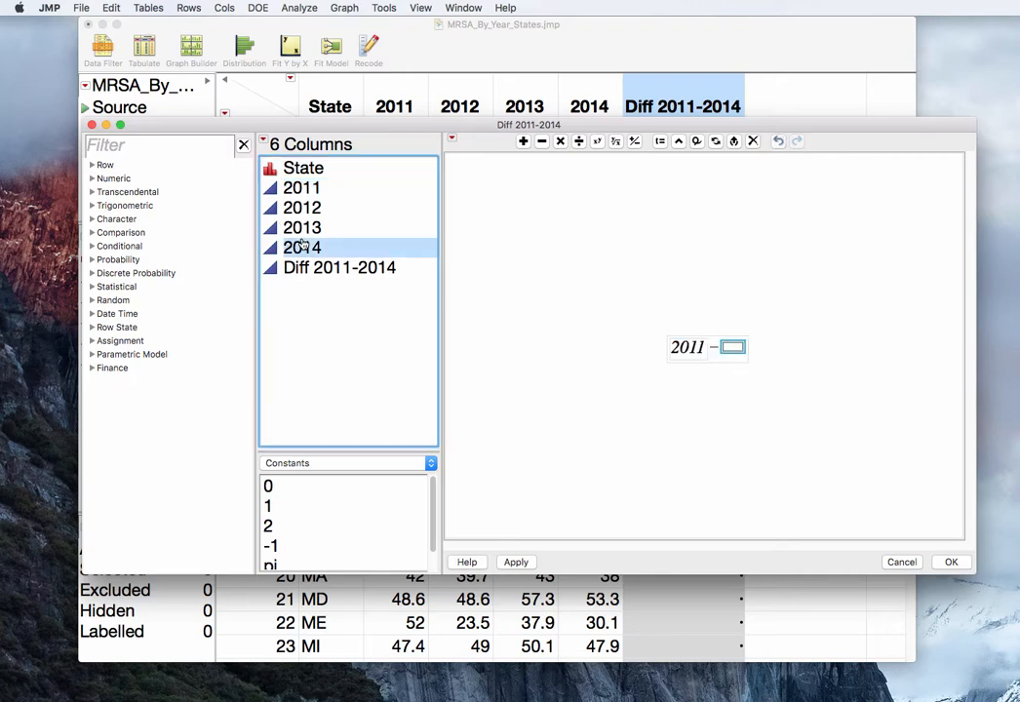
click(948, 564)
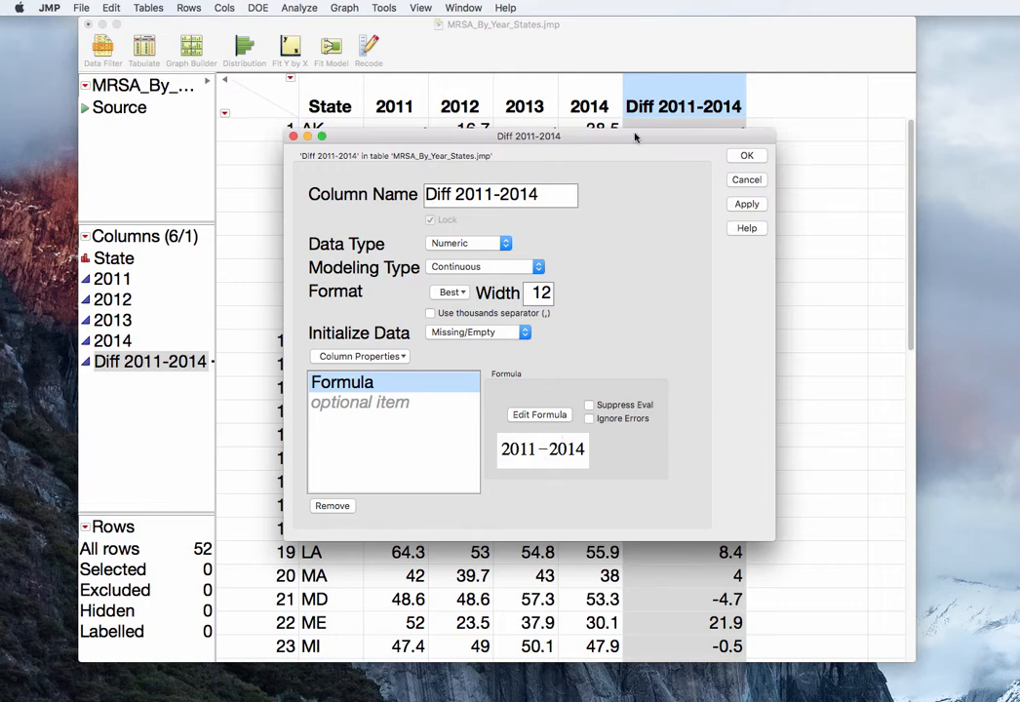
drag(636, 133, 435, 78)
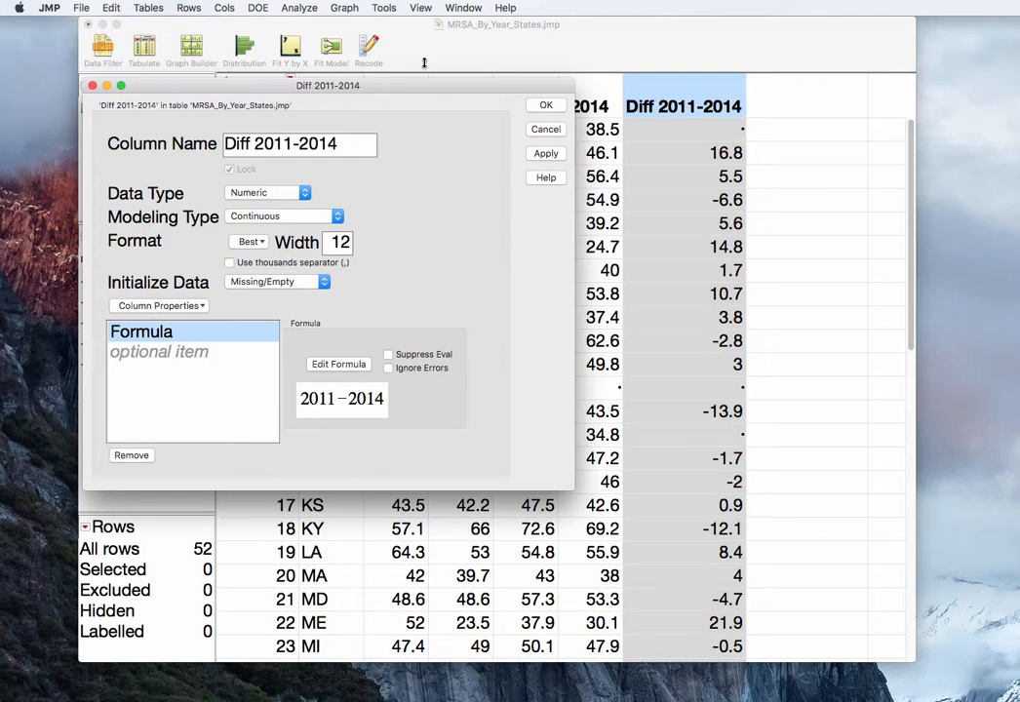
click(546, 106)
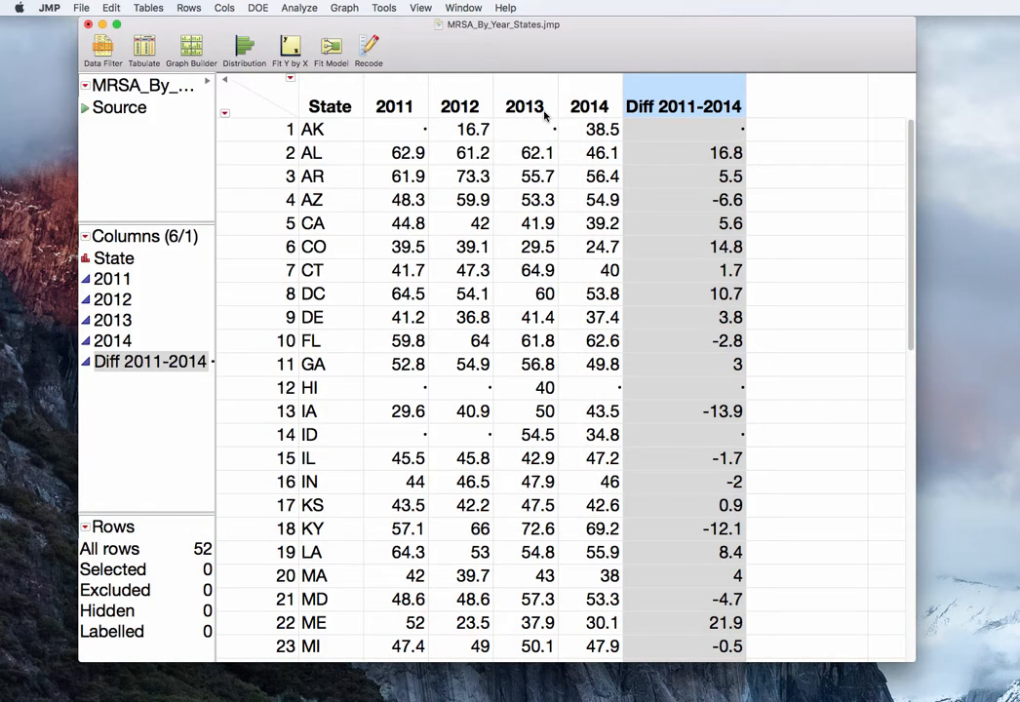
Run a Distribution analysis with 2011, 2014 and Diff 2011-2014 as the Y columns.
click(546, 115)
click(299, 8)
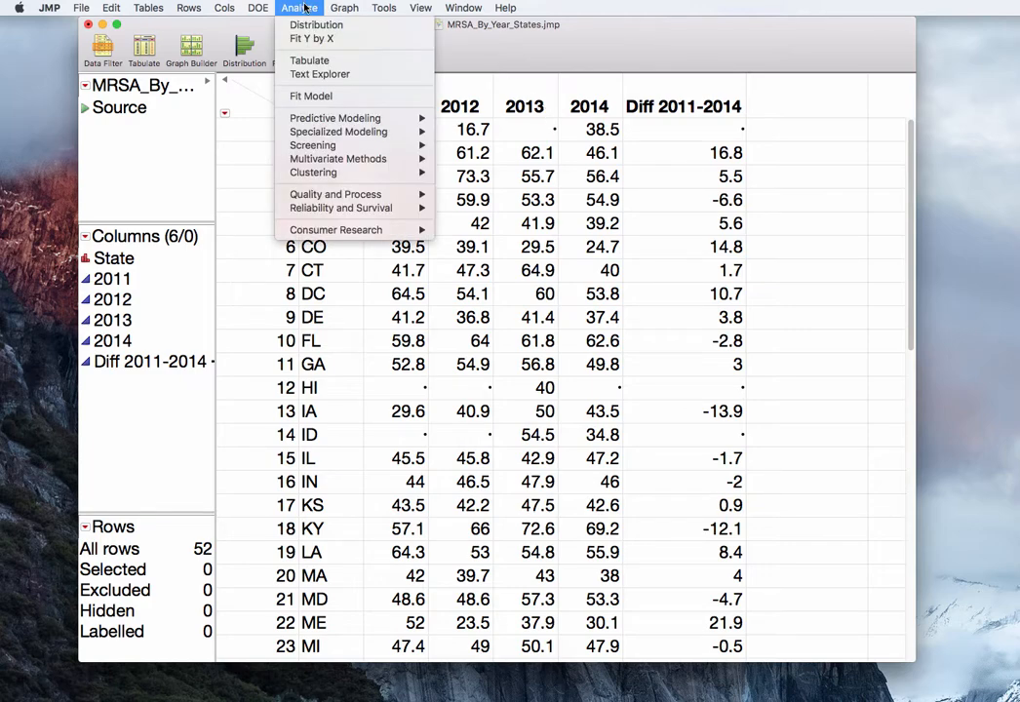
click(297, 24)
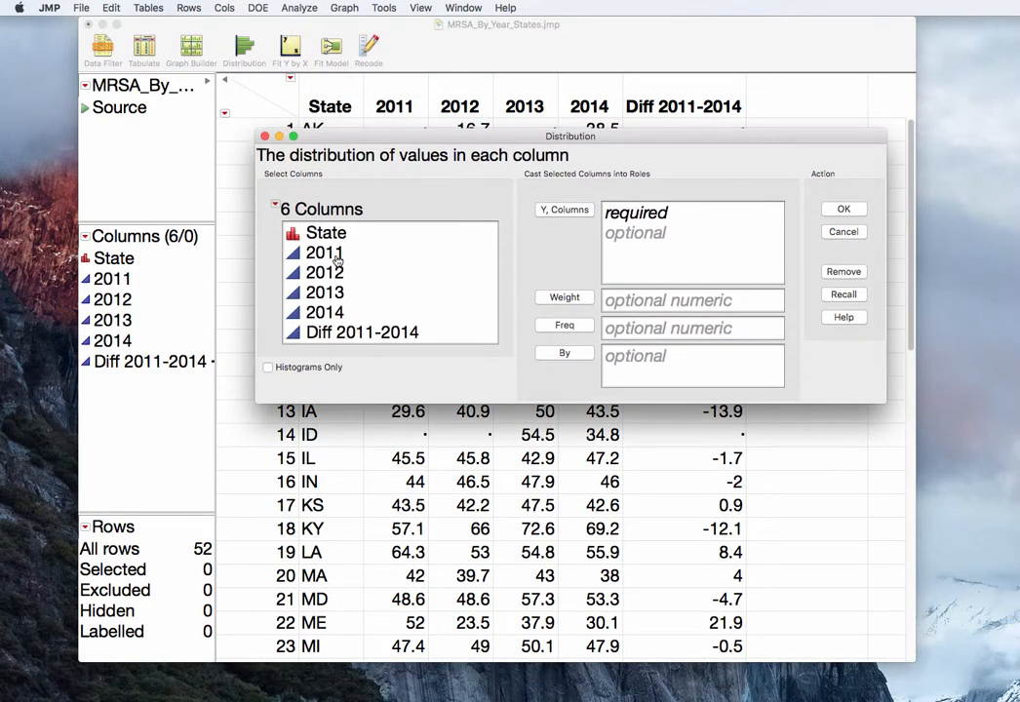
click(322, 252)
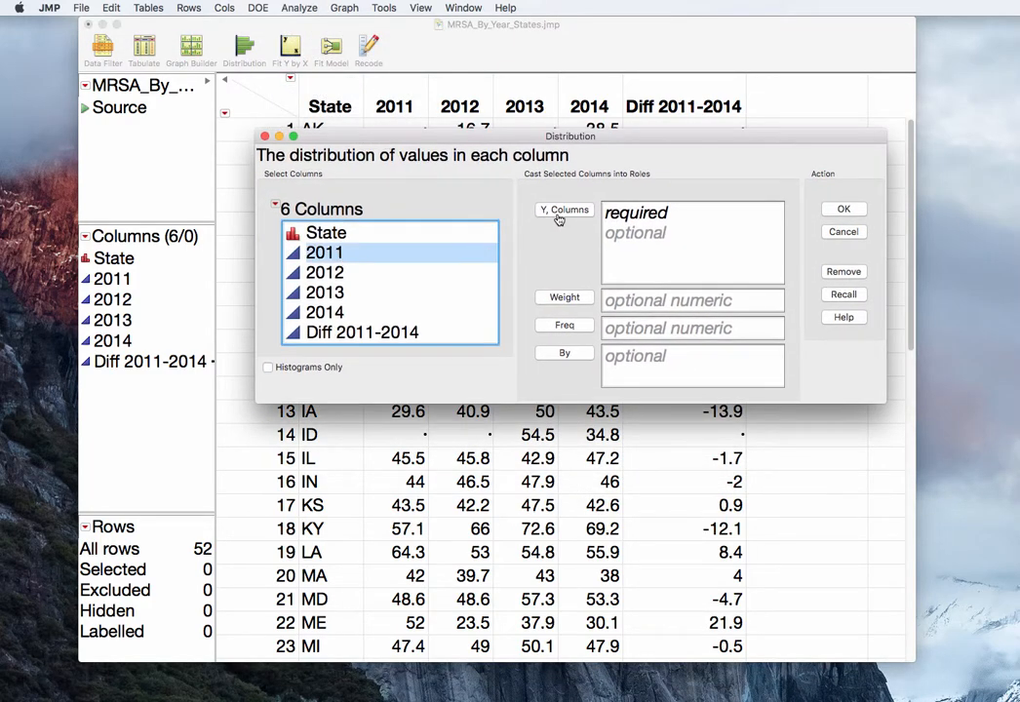
click(558, 213)
click(375, 312)
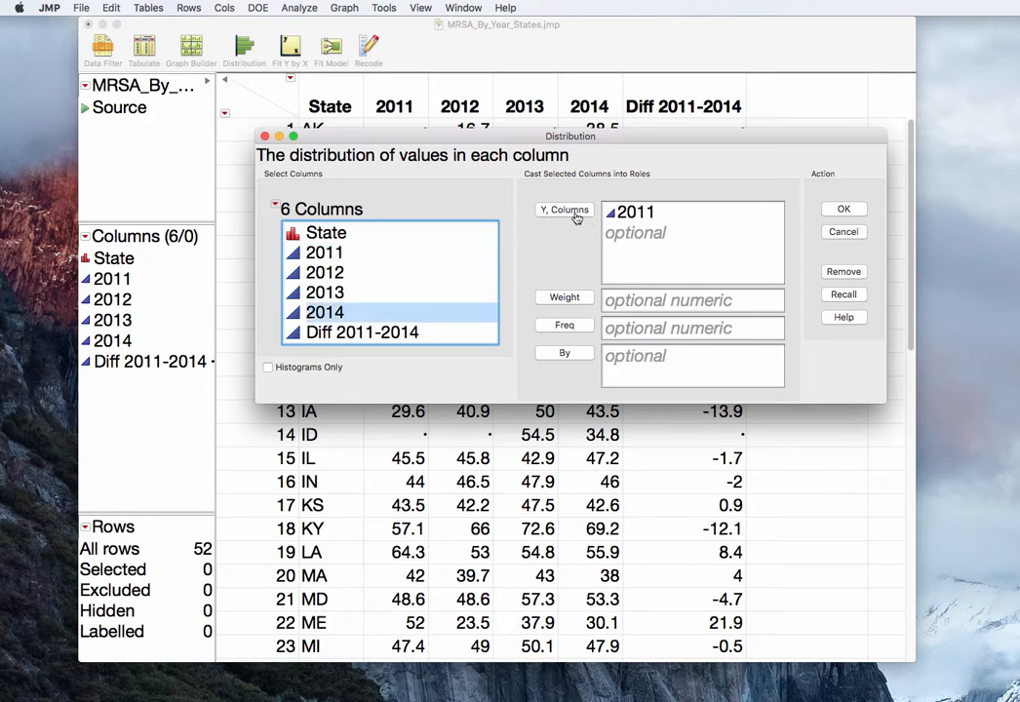
click(575, 214)
click(361, 332)
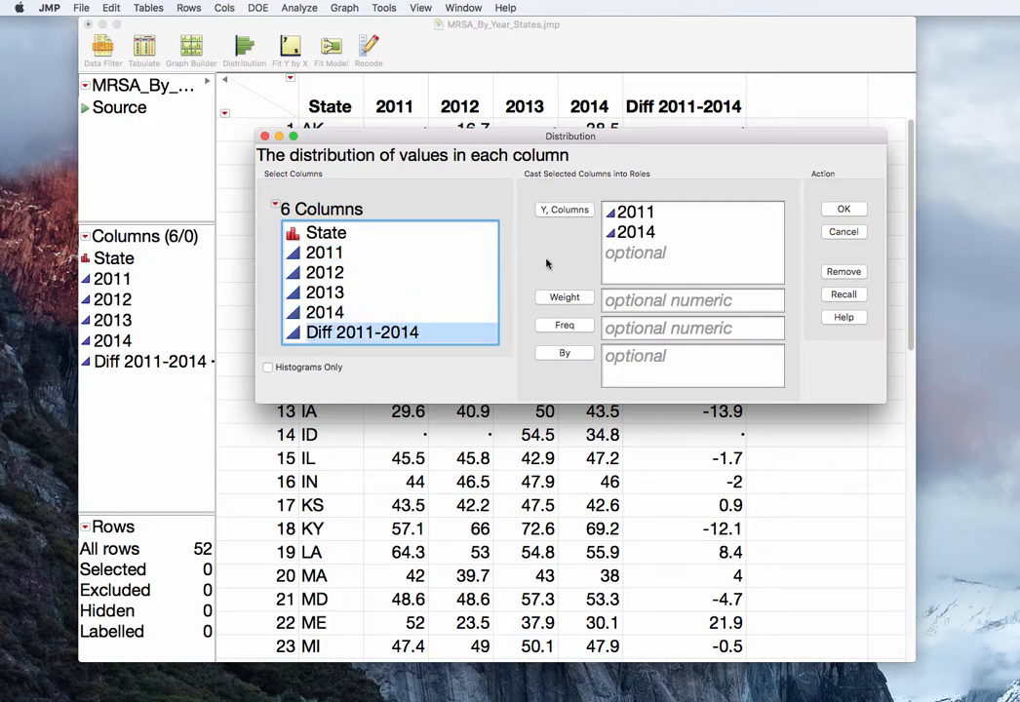
click(562, 210)
click(843, 209)
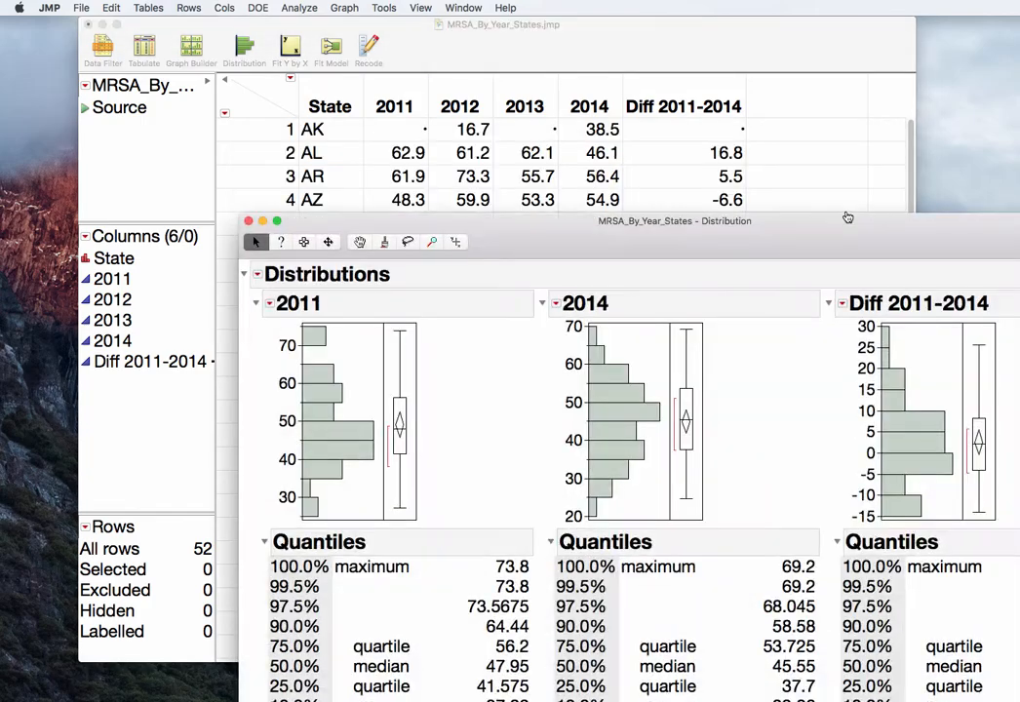
Examine the histograms, quantiles and summary statistics for 2011, 2014 and Diff 2011-2014 in the Distribution report.
drag(849, 221, 670, 6)
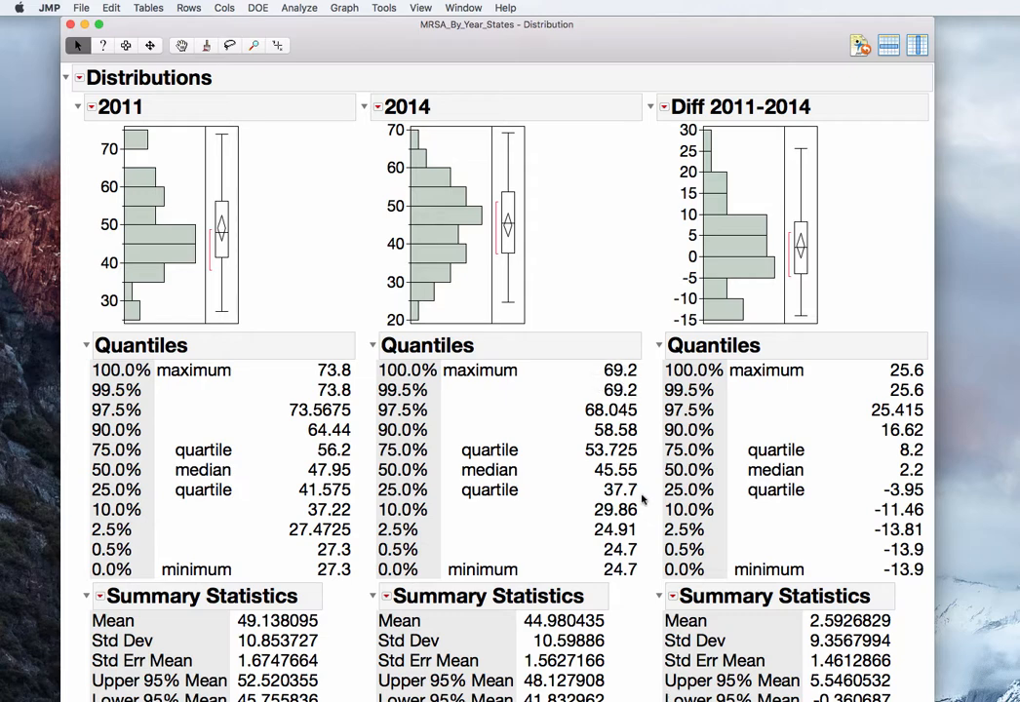
mouse_move(480, 425)
mouse_down()
mouse_move(300, 470)
mouse_move(633, 468)
mouse_up()
mouse_move(612, 608)
mouse_down()
mouse_move(216, 601)
mouse_move(295, 665)
mouse_move(609, 624)
mouse_move(597, 610)
mouse_up()
drag(930, 700, 909, 601)
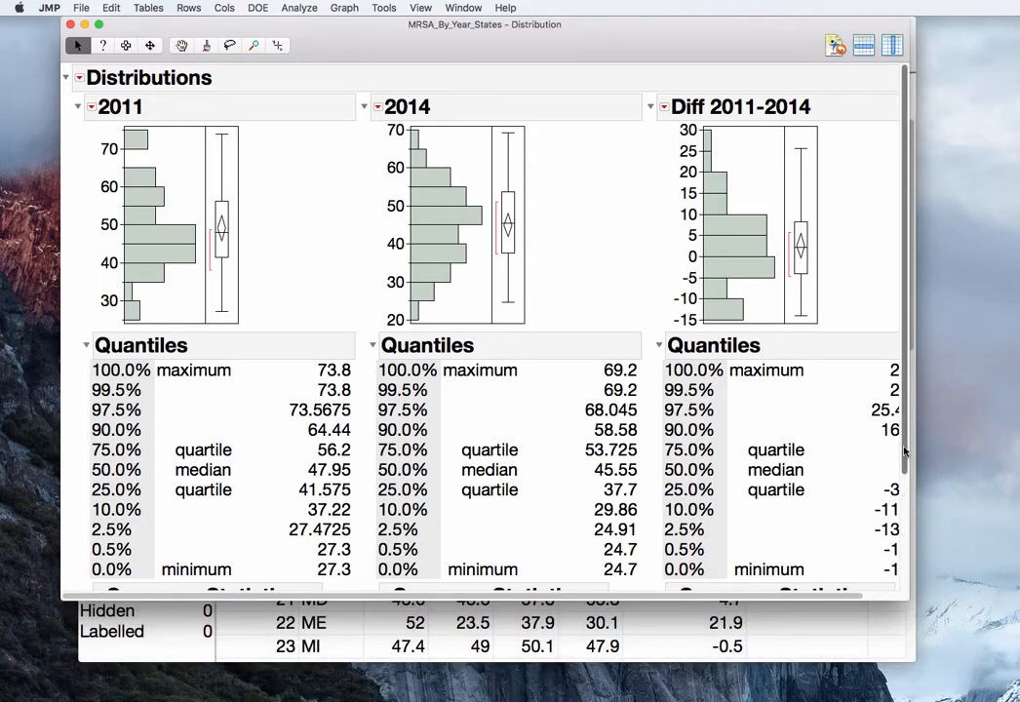
drag(904, 452, 901, 596)
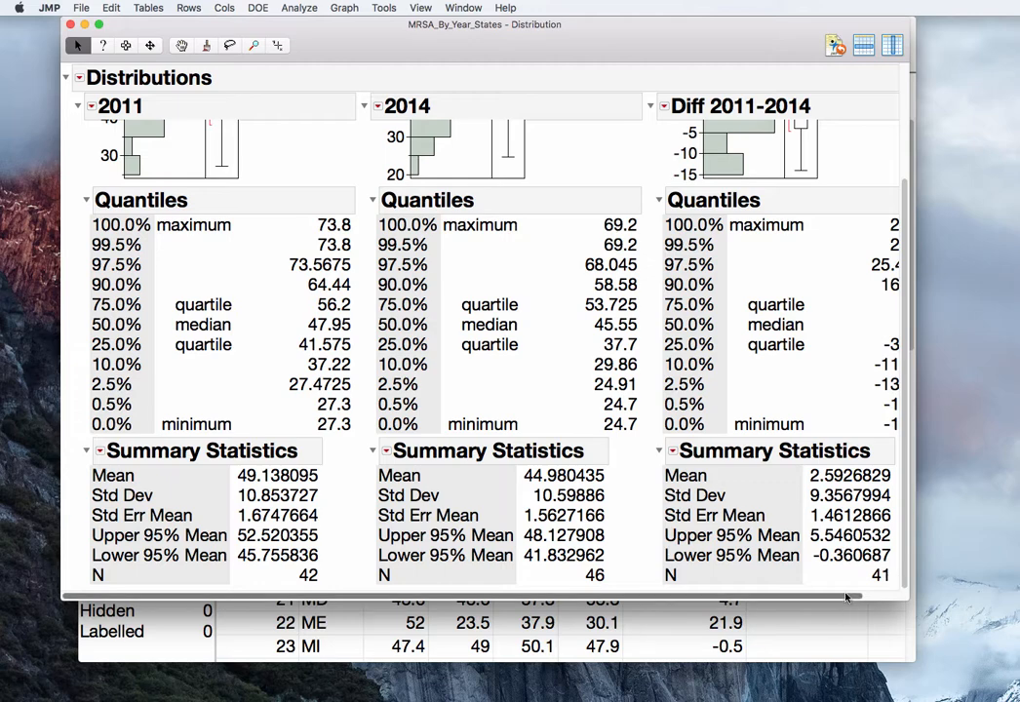
scroll(872, 585, right, 3)
mouse_move(884, 576)
mouse_down()
mouse_move(660, 571)
mouse_move(831, 580)
mouse_move(876, 561)
mouse_move(860, 563)
mouse_up()
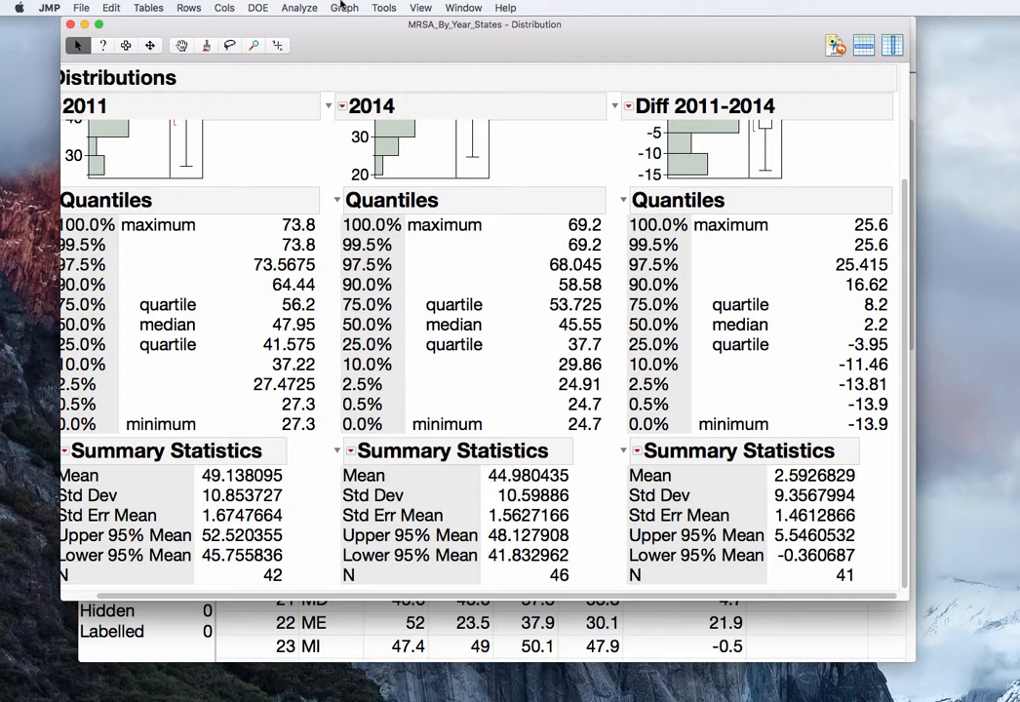
Select the AL row in the data table and look at its 2011, 2014 and Diff 2011-2014 values, leaving the Diff 2011-2014 column selected.
drag(385, 44, 393, 290)
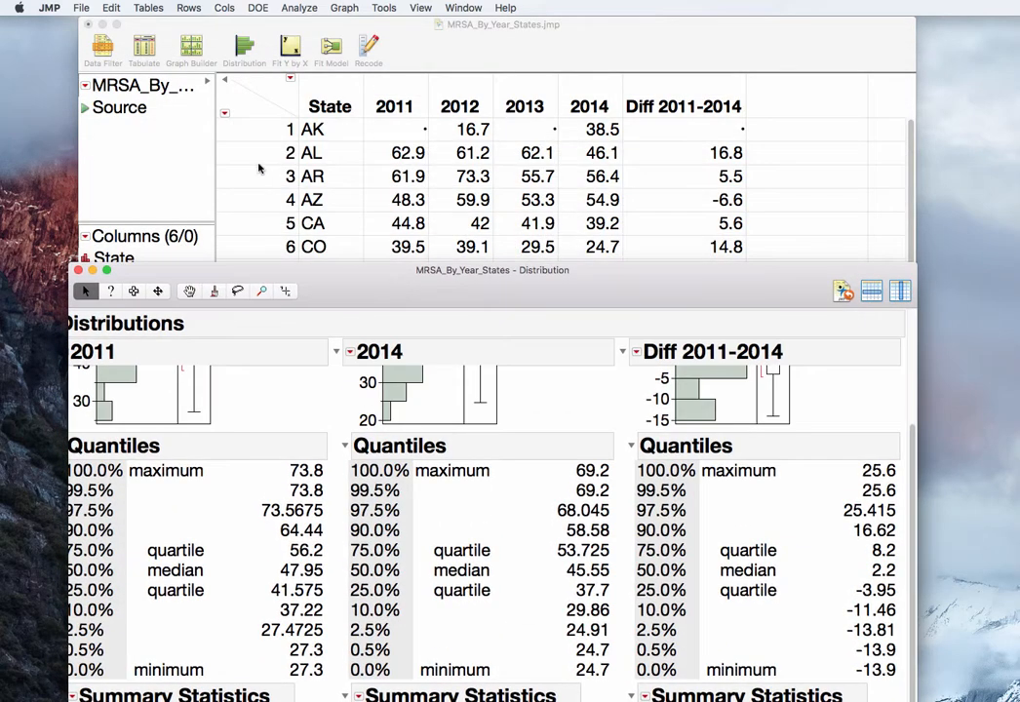
click(257, 154)
click(258, 152)
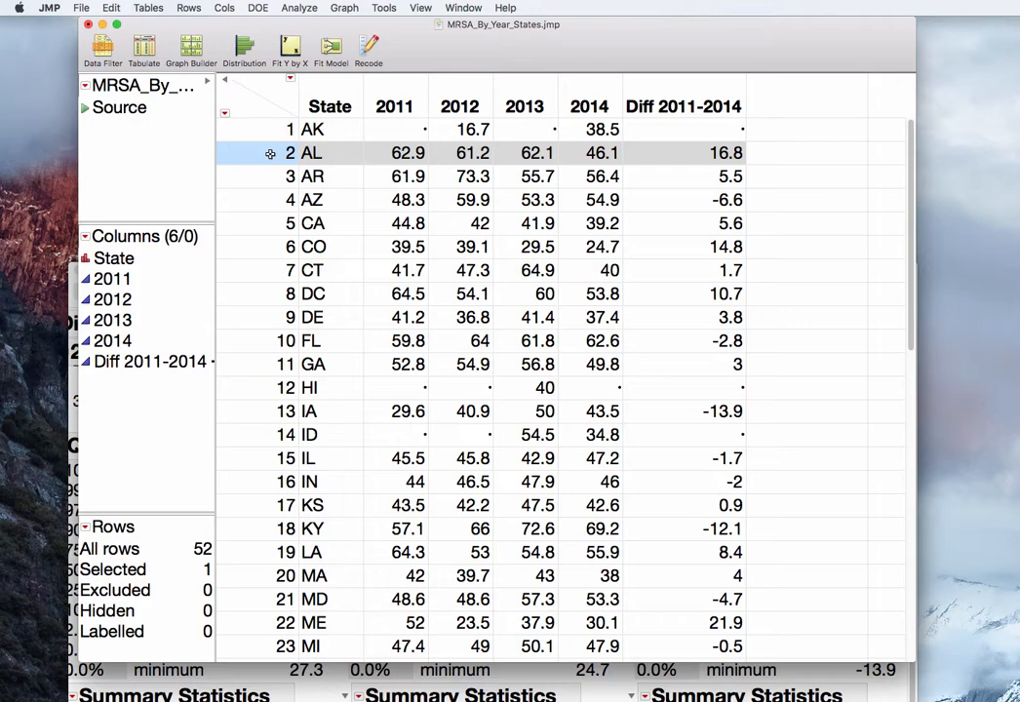
click(394, 85)
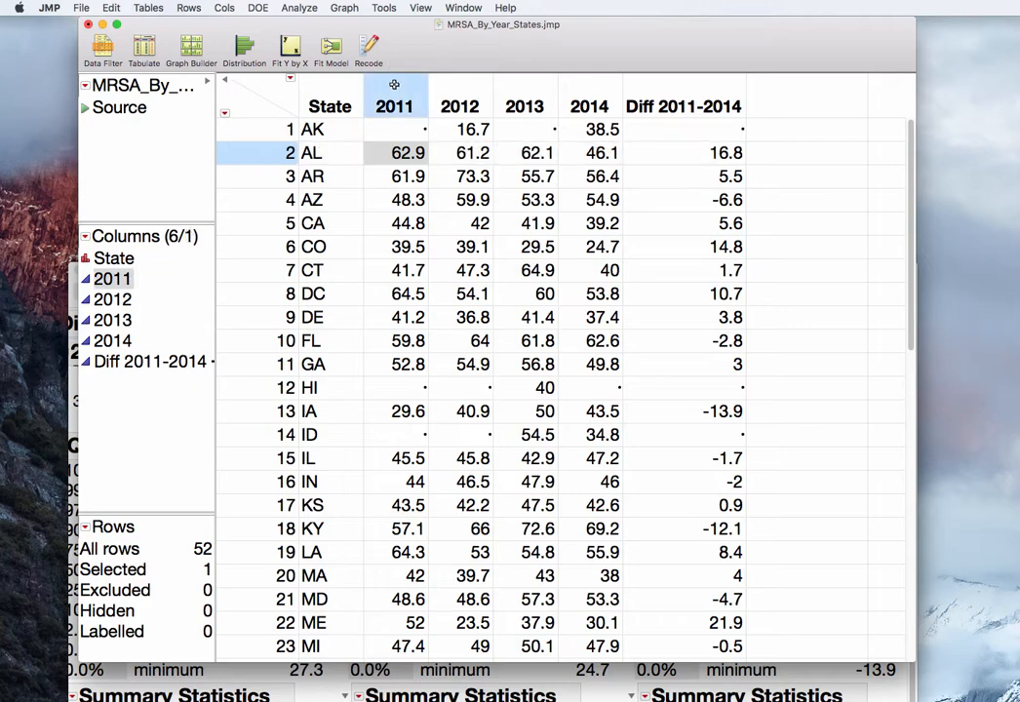
click(597, 82)
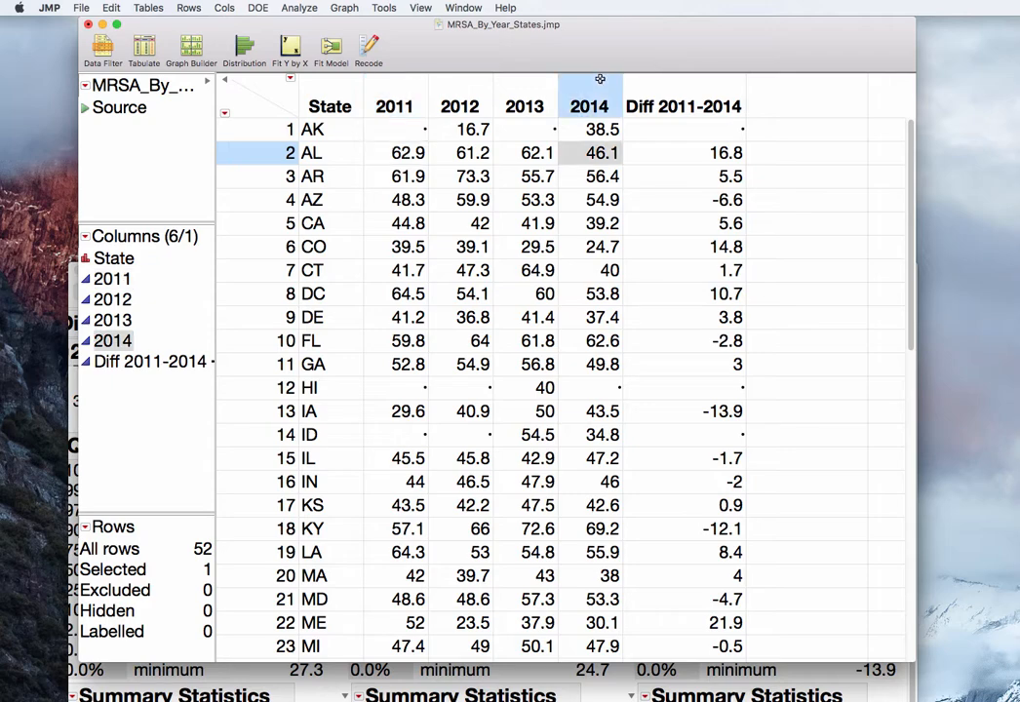
click(383, 87)
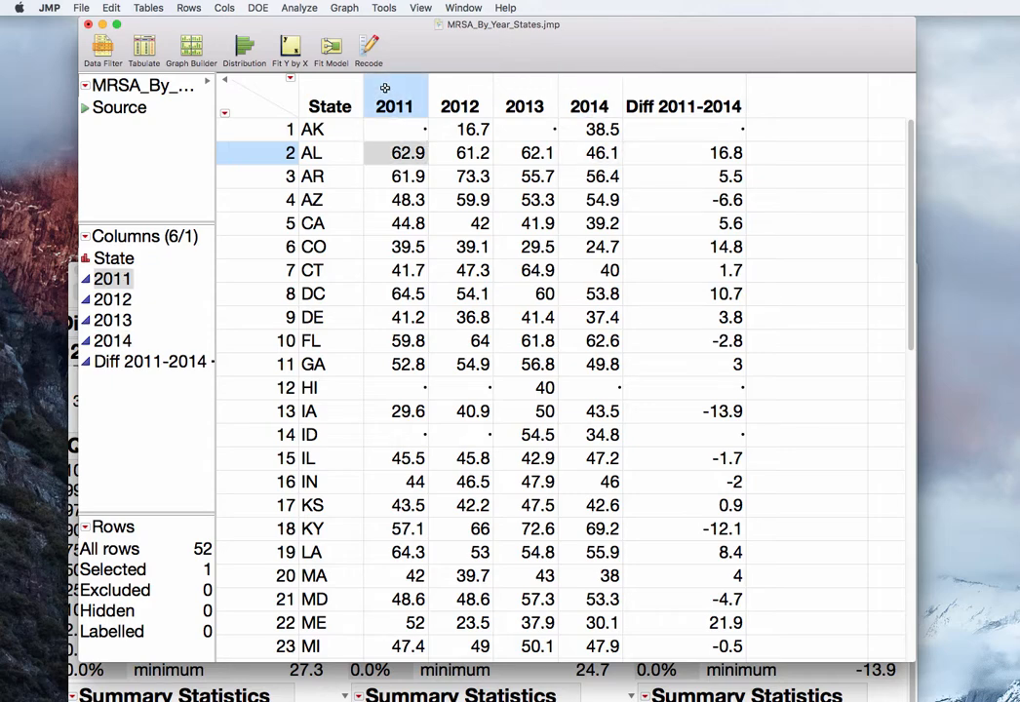
click(718, 81)
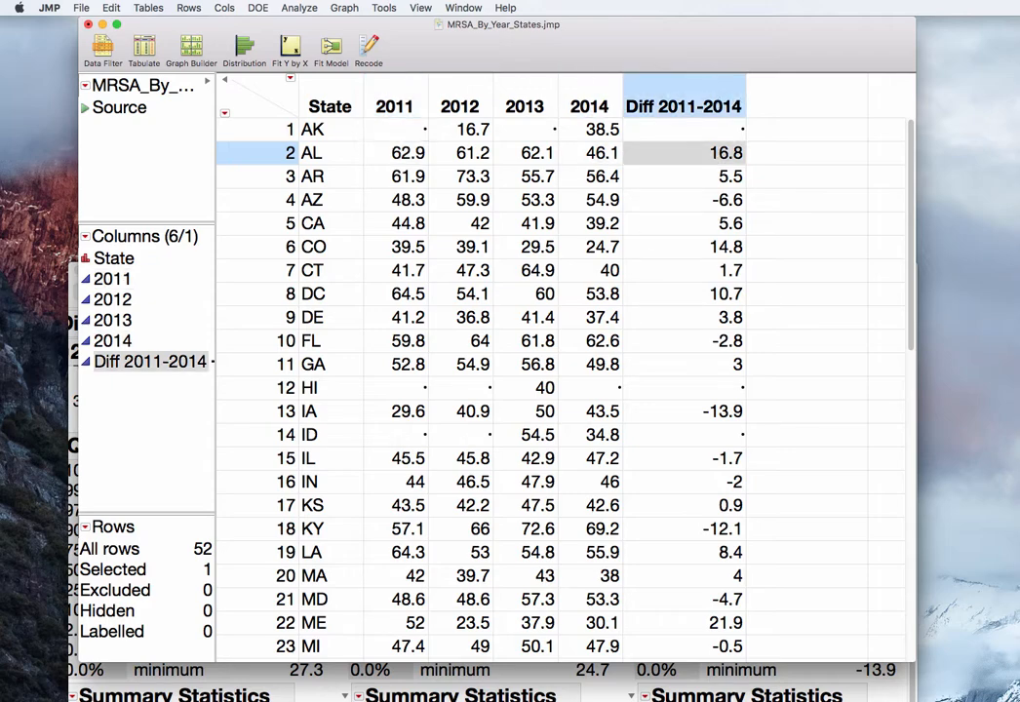
Return to the Distribution report and widen it to examine where the selected AL row falls in all three histograms.
click(546, 690)
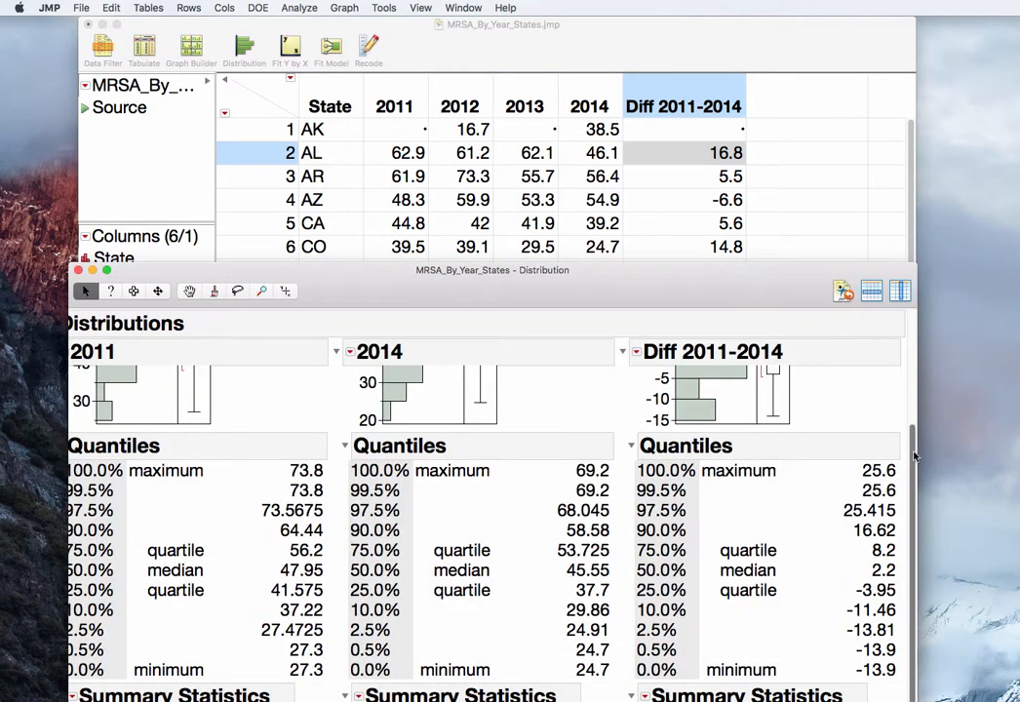
drag(913, 451, 914, 310)
drag(736, 279, 733, 36)
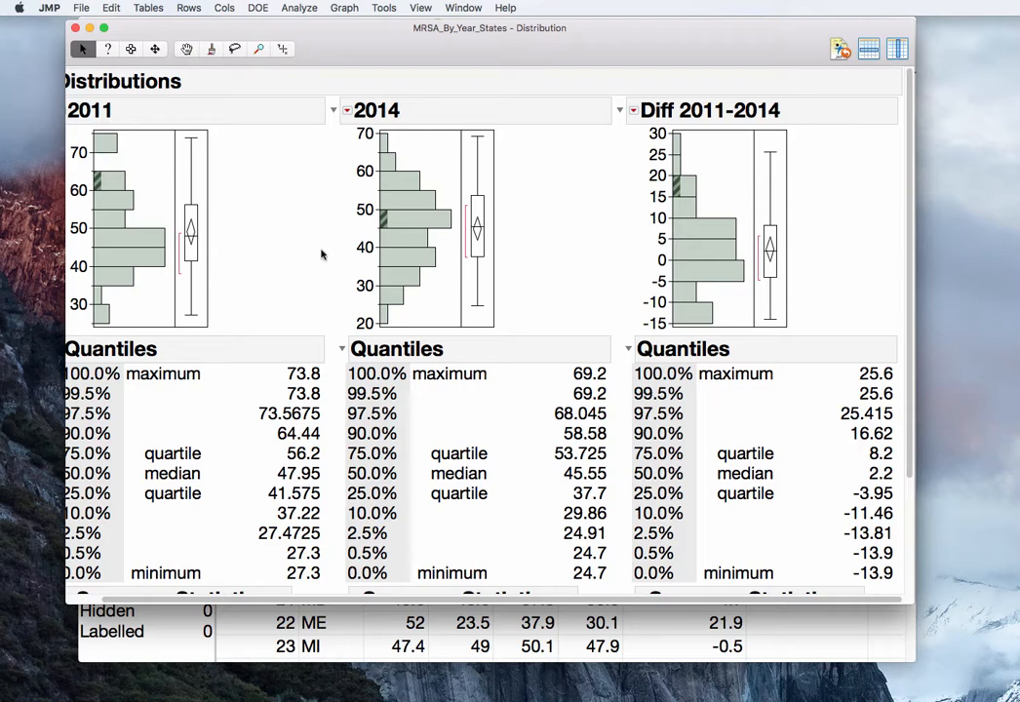
drag(917, 495, 1004, 495)
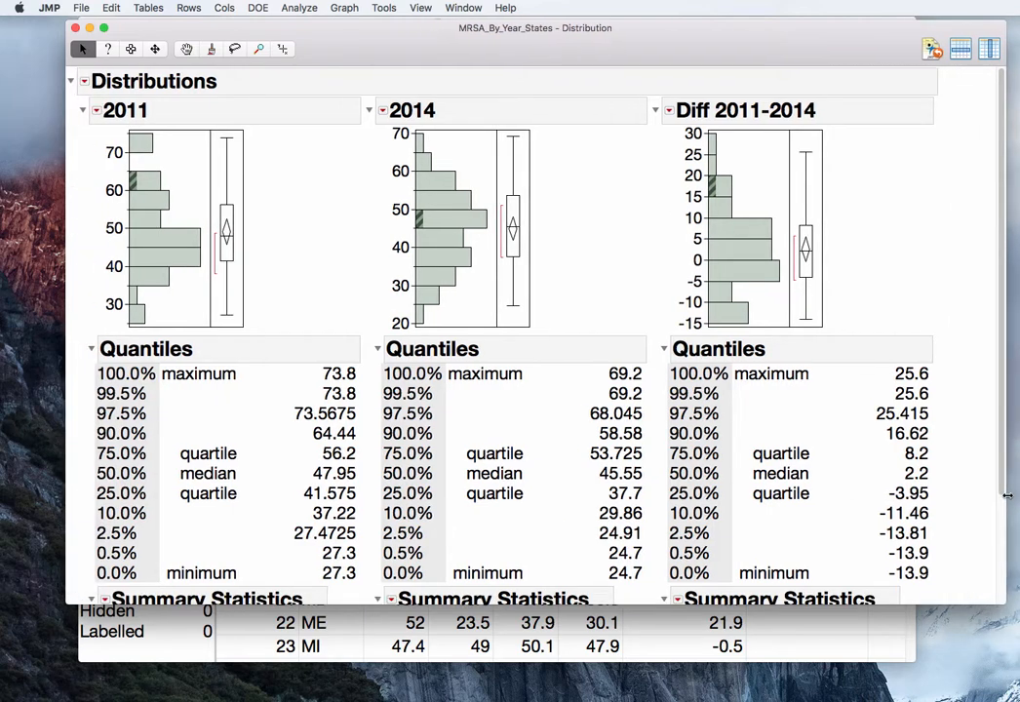
Add normal quantile plots to the 2011, 2014 and Diff 2011-2014 distributions together and widen the report window to fit them.
click(96, 110)
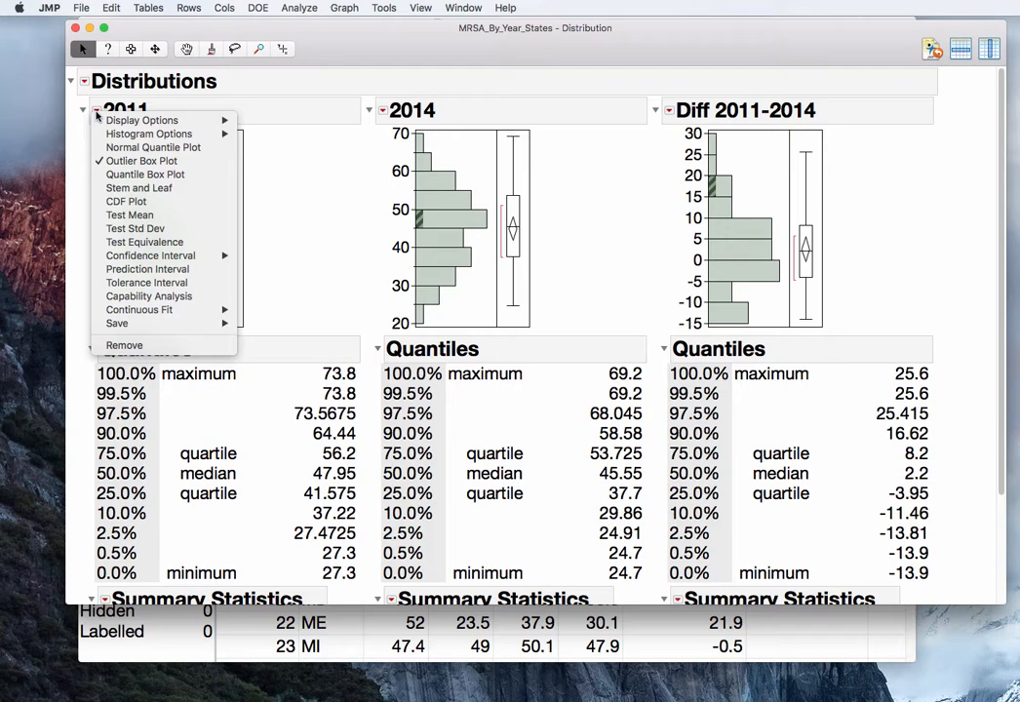
super+click(154, 147)
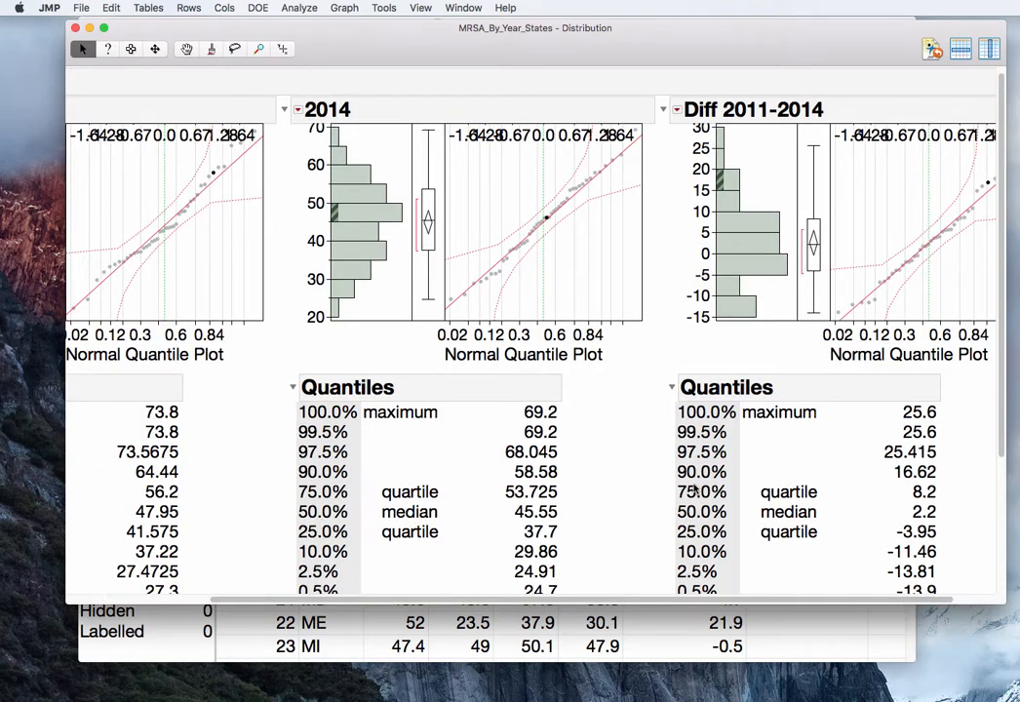
drag(348, 56, 283, 43)
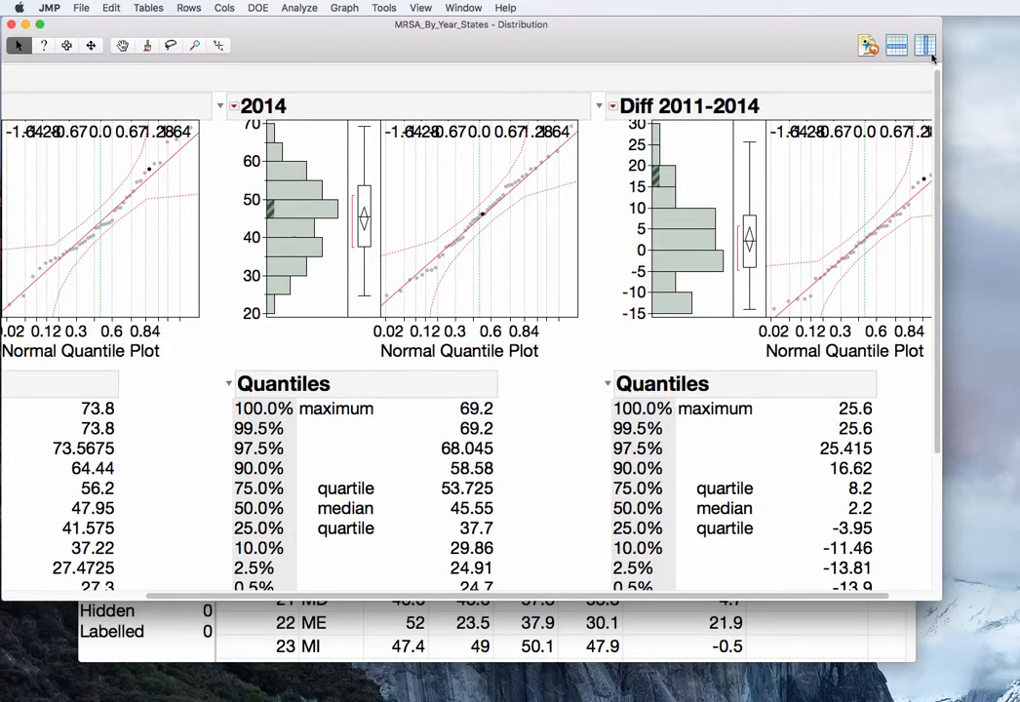
drag(943, 52, 1019, 51)
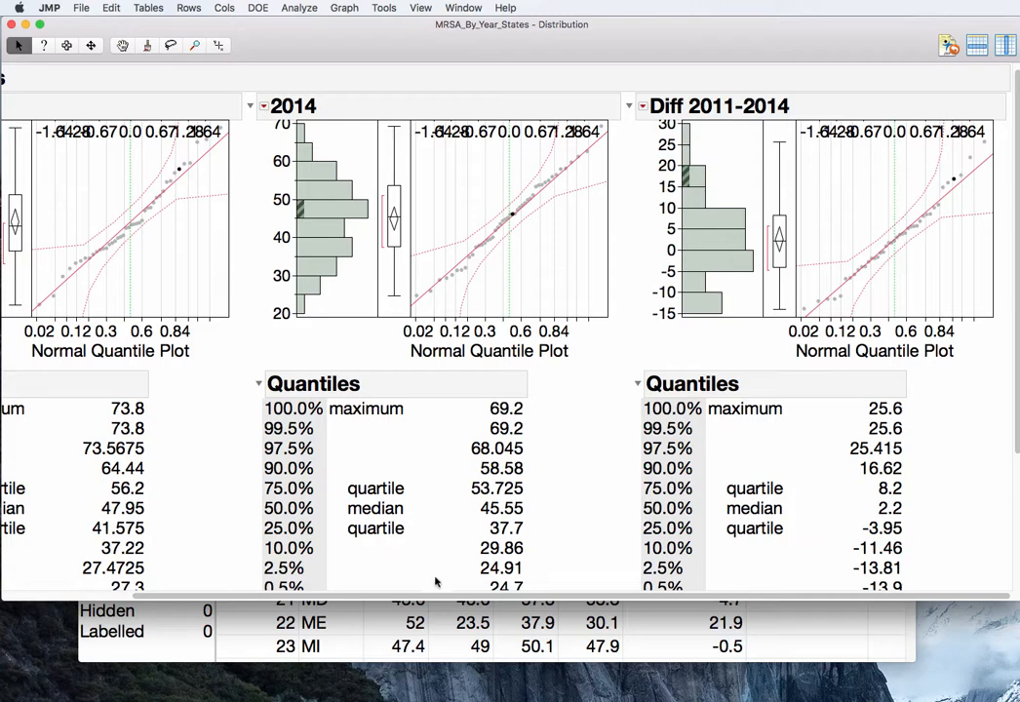
Examine the normal quantile plots and statistics of 2011, 2014 and Diff 2011-2014 across the whole Distribution report.
drag(435, 594, 200, 600)
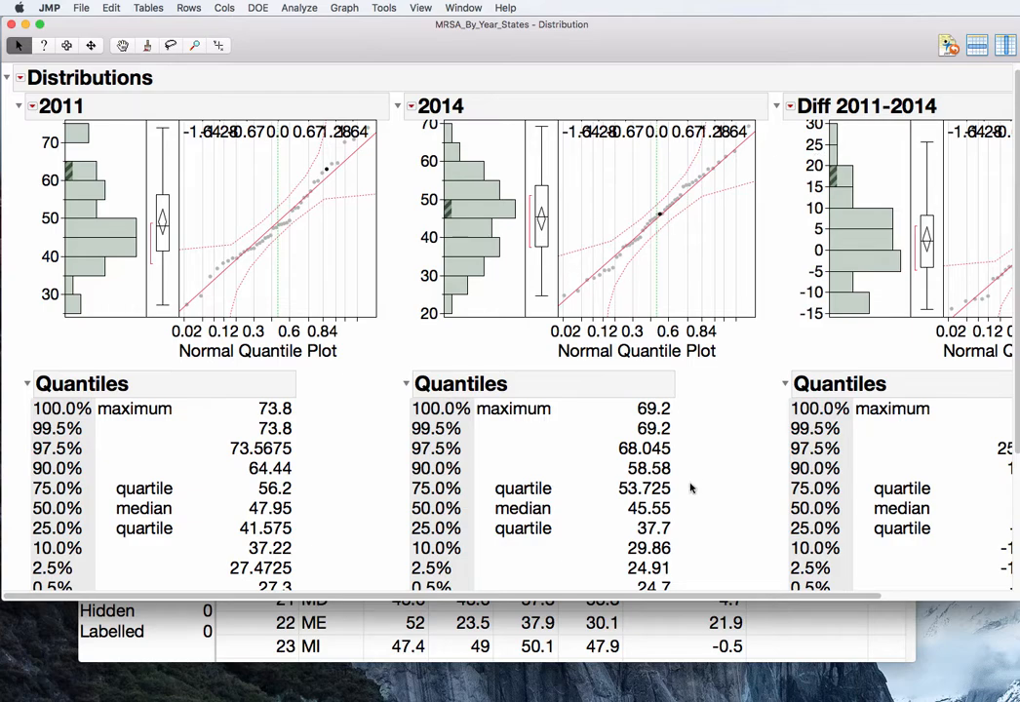
drag(710, 598, 839, 593)
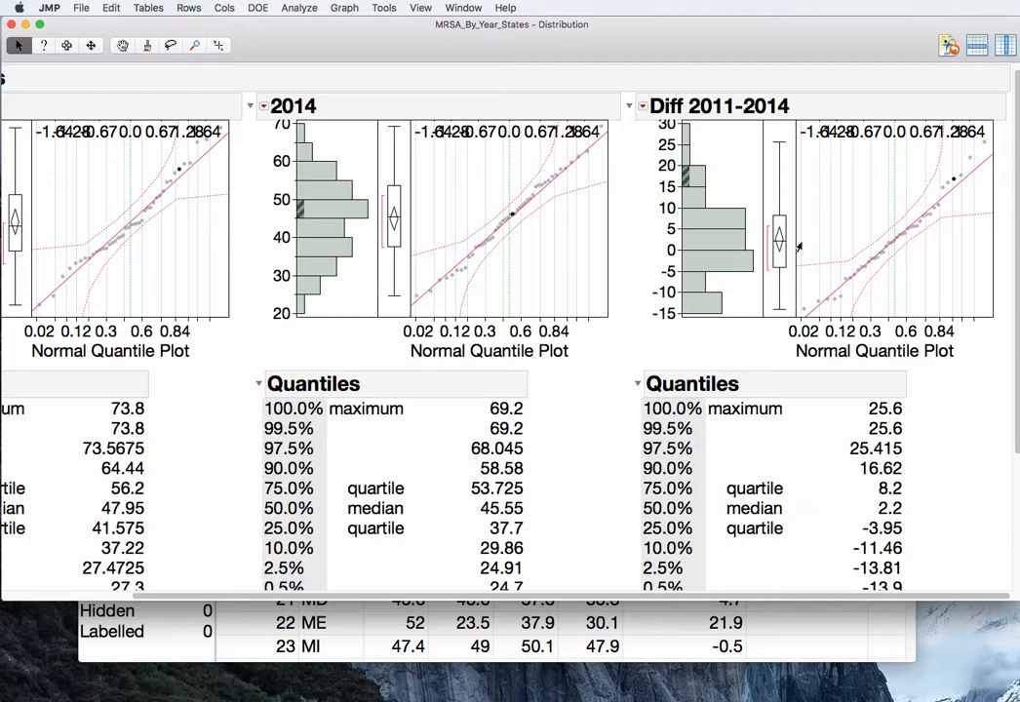
drag(1016, 326, 1015, 512)
scroll(1014, 513, up, 5)
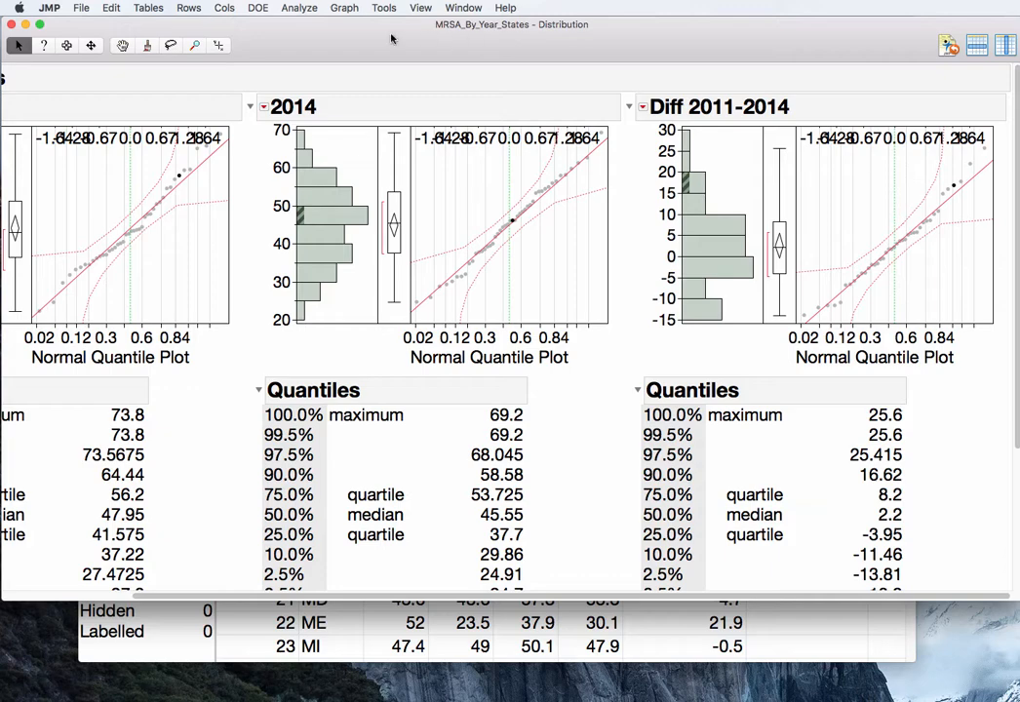
Close the three-column Distribution report, clear the row selection and run a Distribution analysis with only Diff 2011-2014 as Y column.
click(10, 25)
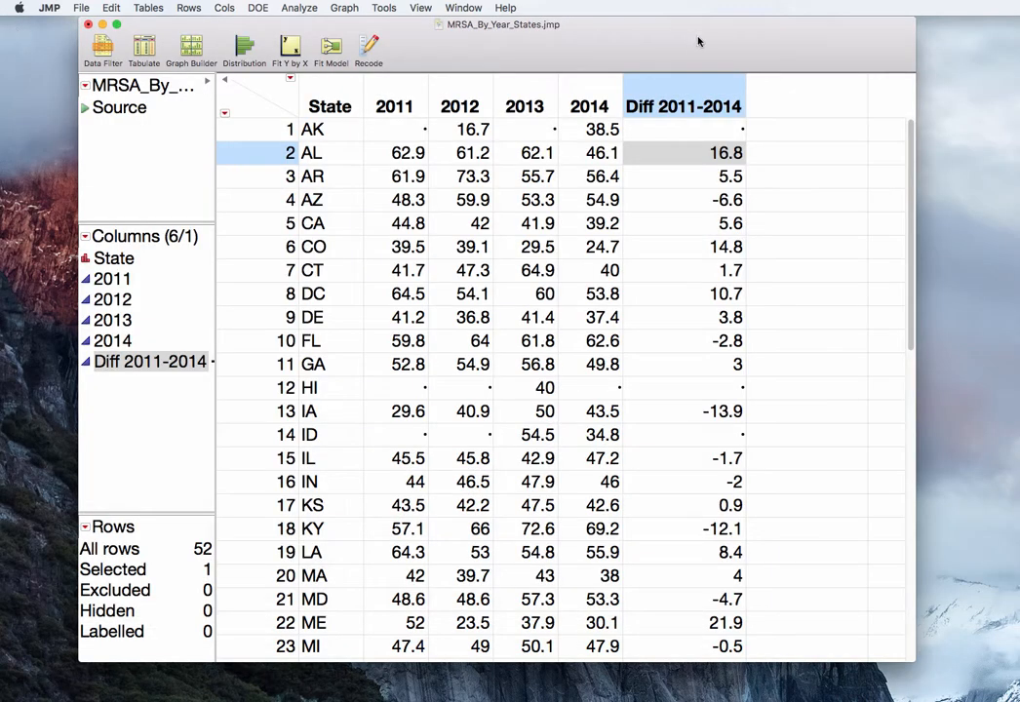
click(679, 79)
click(679, 80)
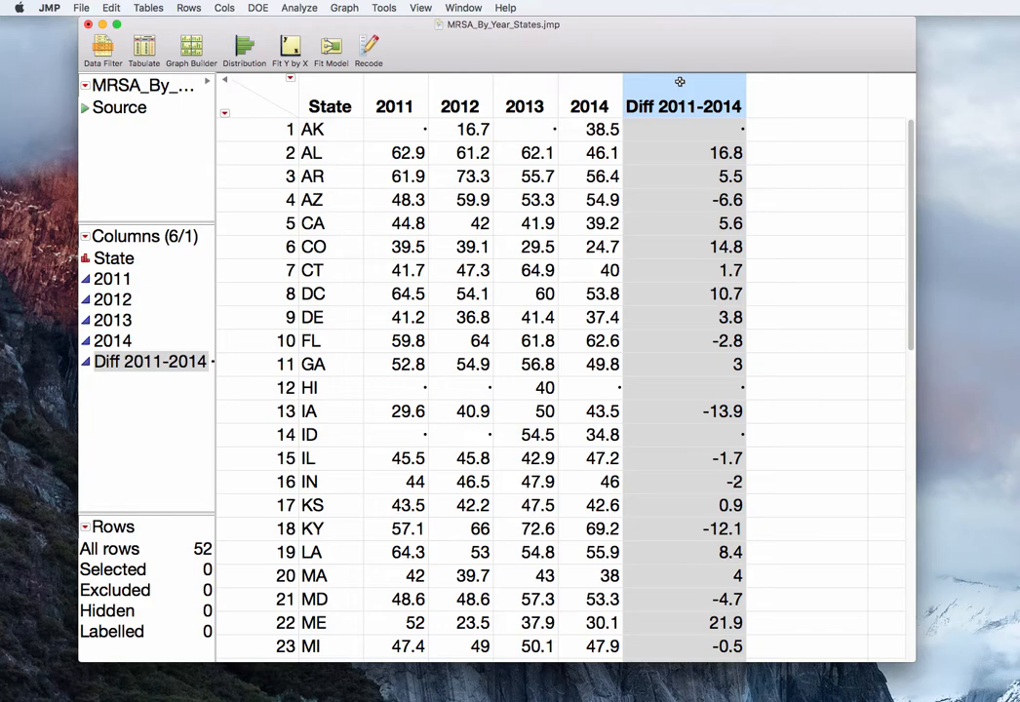
click(298, 7)
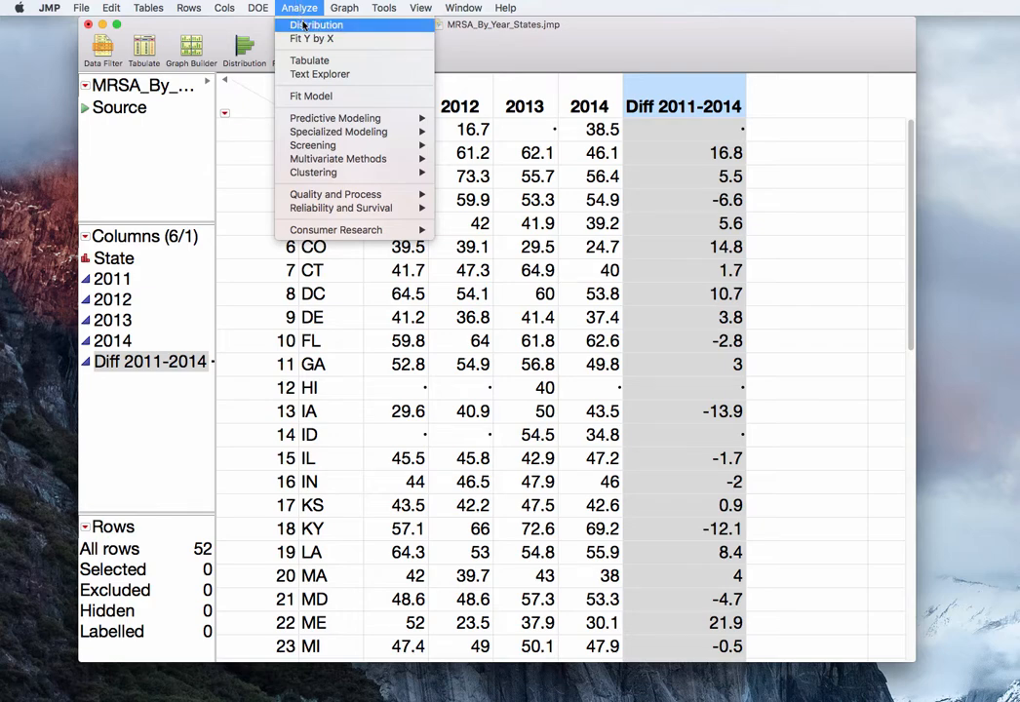
click(316, 24)
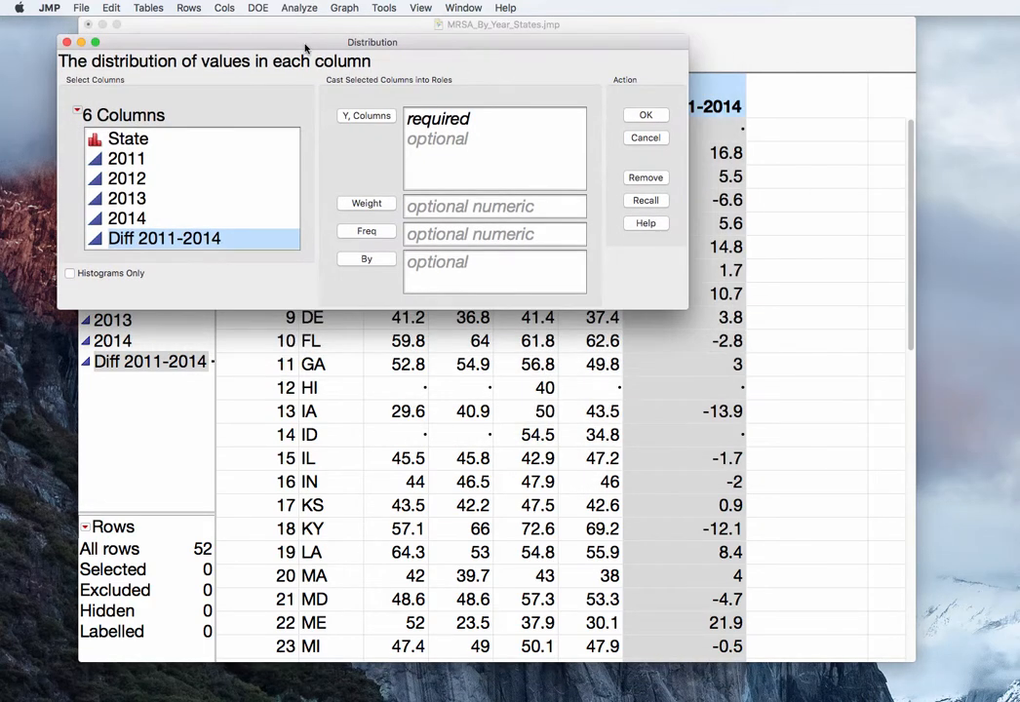
click(352, 117)
click(644, 116)
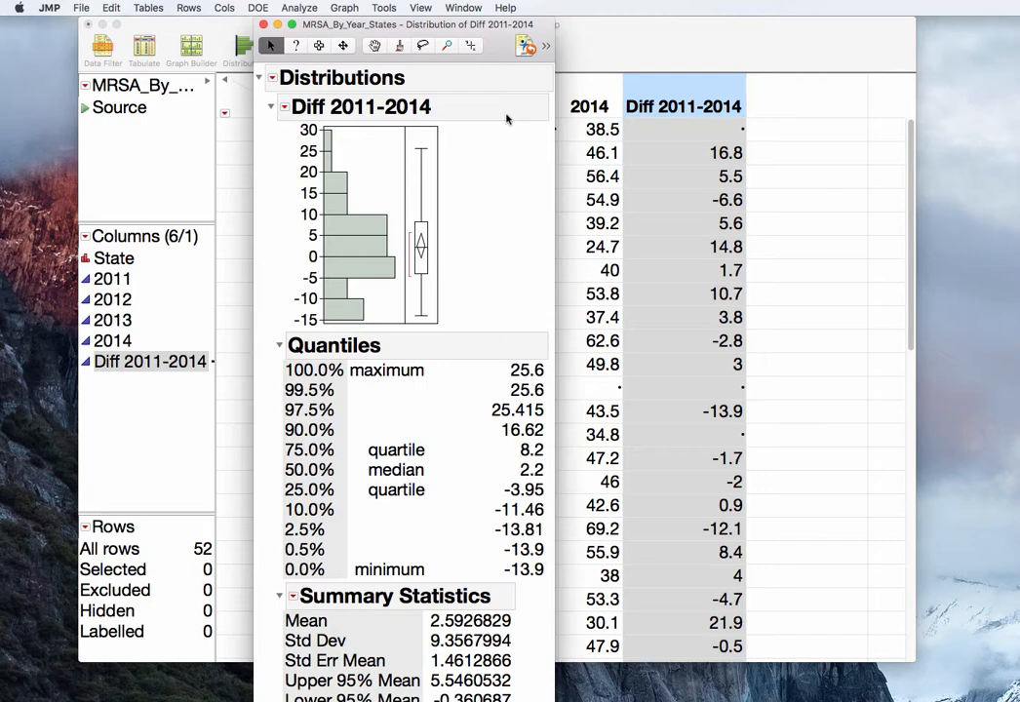
Run a Test Mean t test on Diff 2011-2014 with a hypothesized mean of 0 and no Wilcoxon Signed Rank test.
mouse_move(517, 597)
mouse_down()
mouse_move(446, 591)
mouse_move(454, 639)
mouse_move(503, 599)
mouse_up()
mouse_move(513, 612)
mouse_down()
mouse_move(405, 630)
mouse_move(449, 618)
mouse_up()
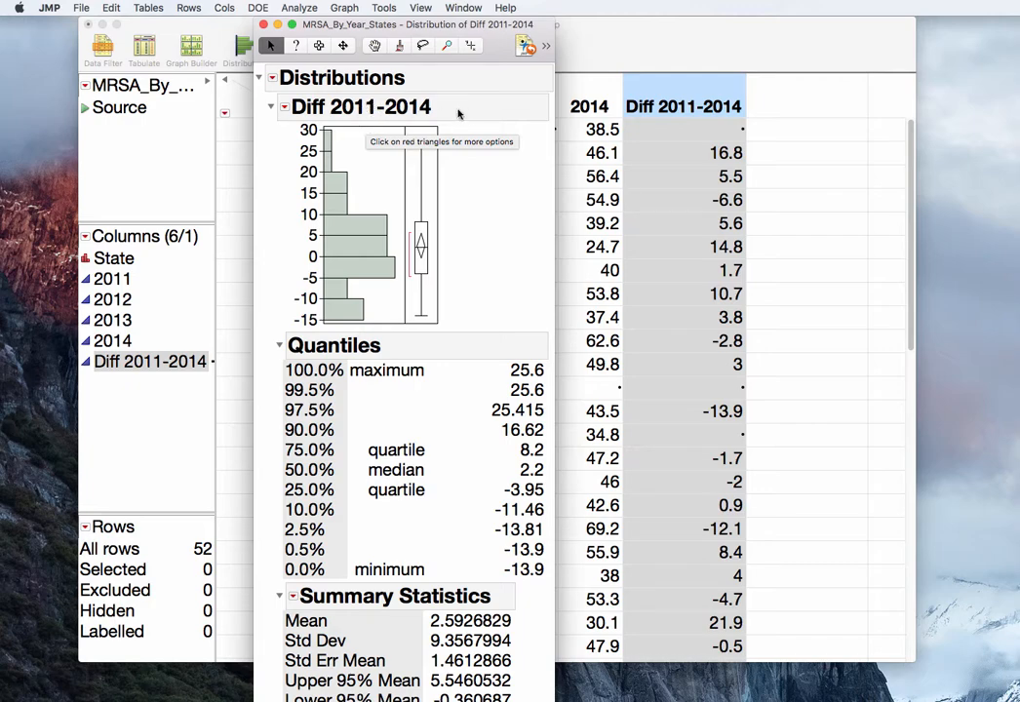
click(283, 108)
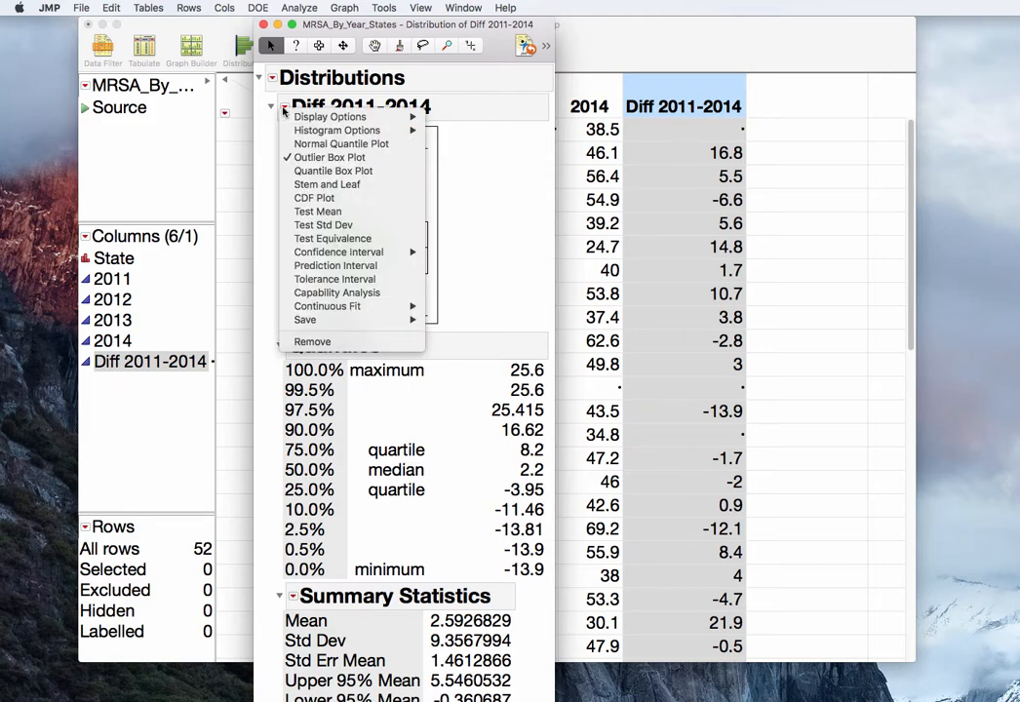
click(319, 210)
drag(817, 217, 305, 104)
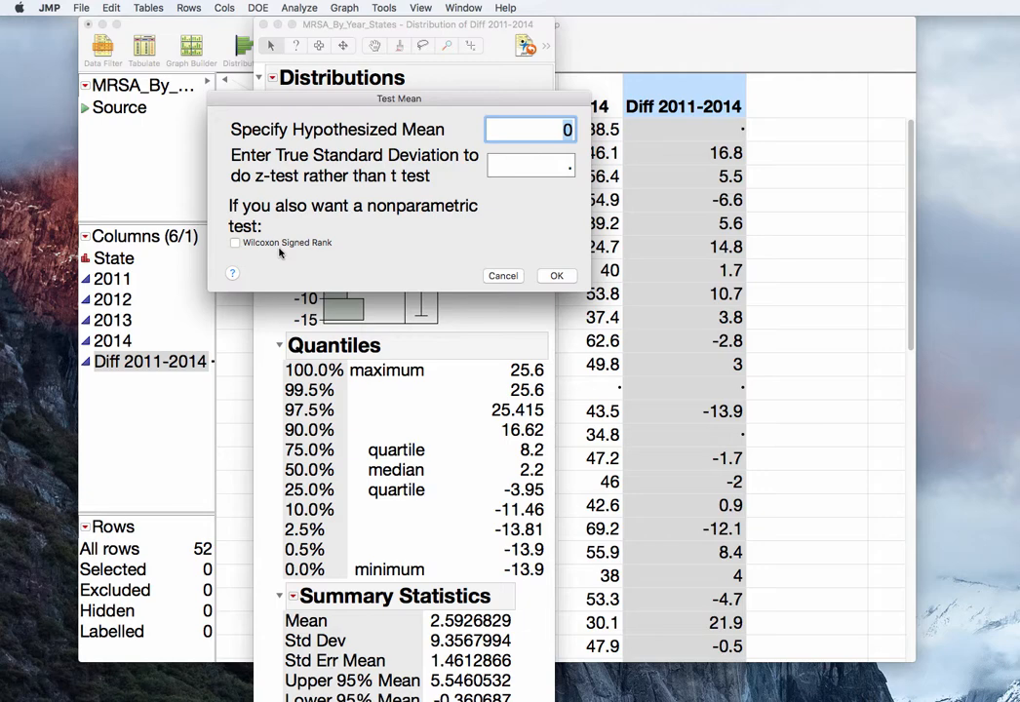
click(556, 276)
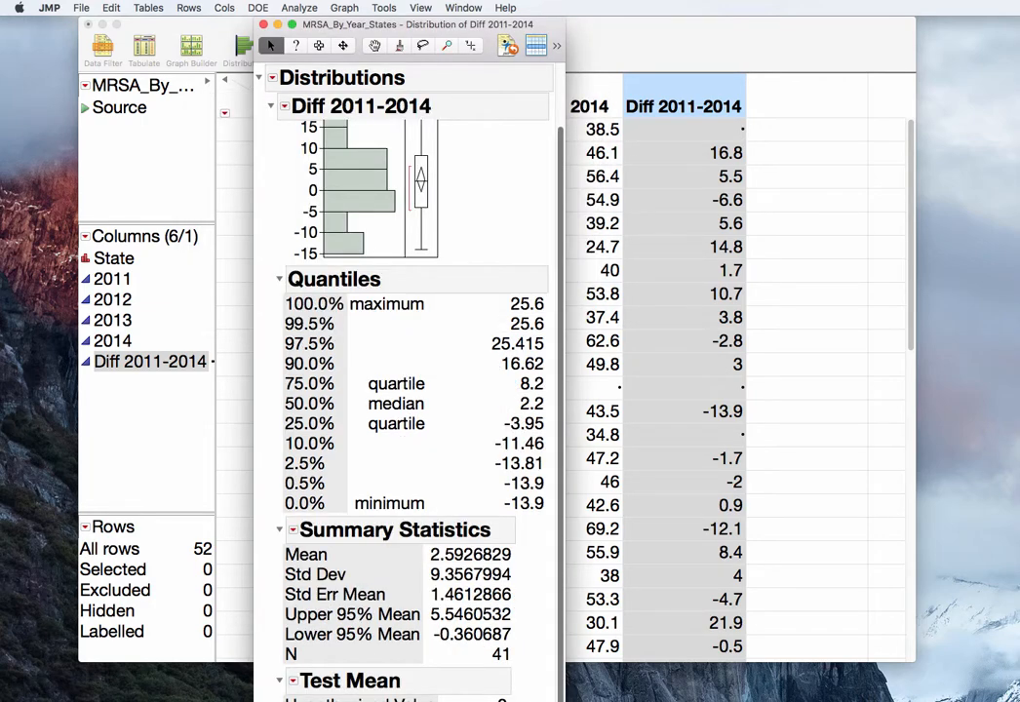
Resize the report window and examine the Test Mean section's hypothesized value, estimate, t statistic and three probabilities alongside the summary statistics.
drag(563, 695, 573, 449)
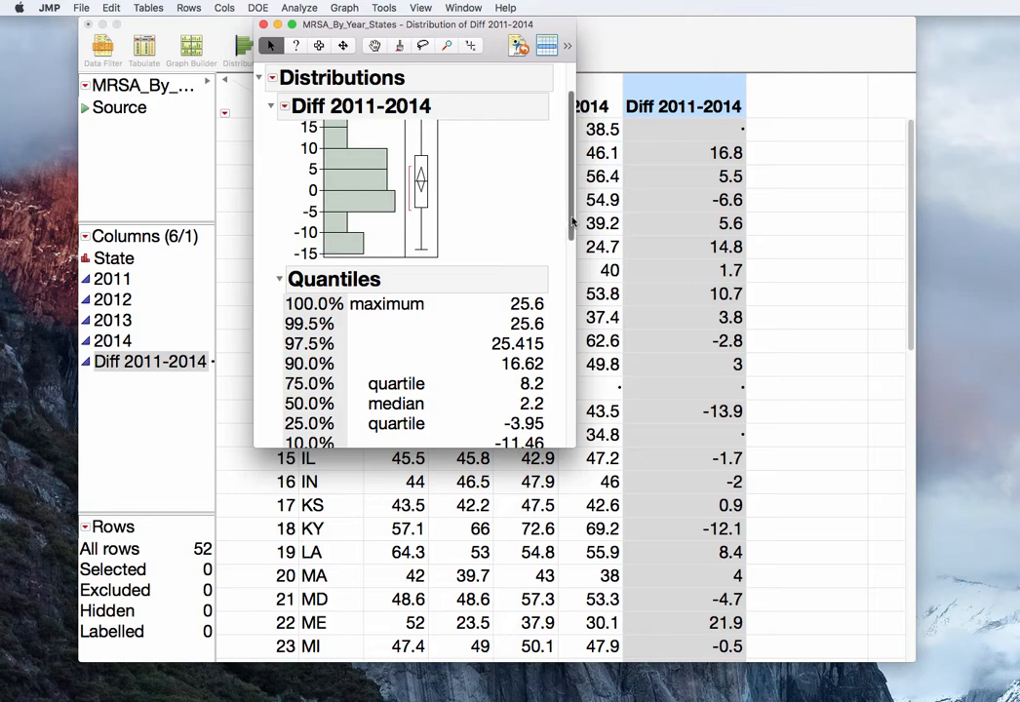
drag(573, 223, 578, 554)
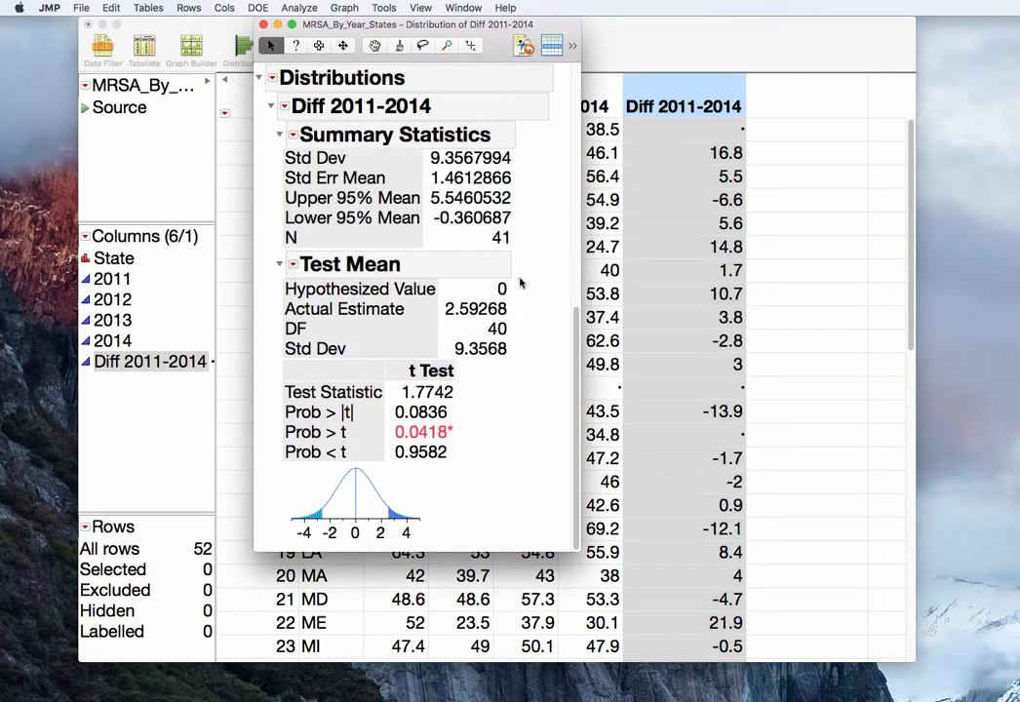
mouse_move(519, 283)
mouse_down()
mouse_move(421, 269)
mouse_move(278, 289)
mouse_move(509, 303)
mouse_up()
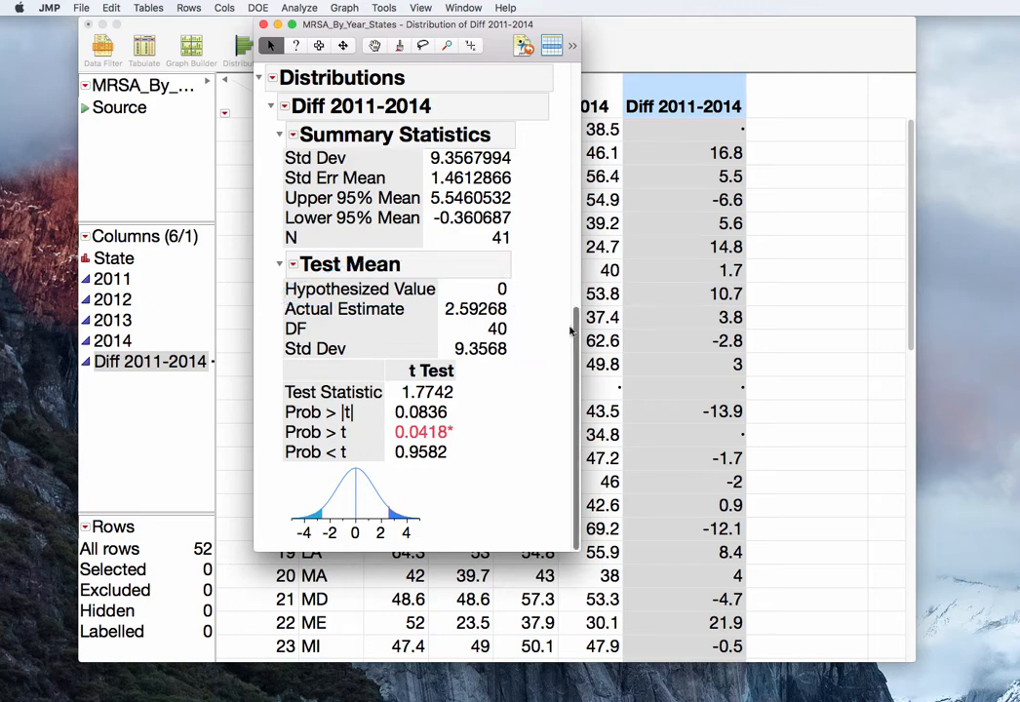
scroll(555, 292, up, 3)
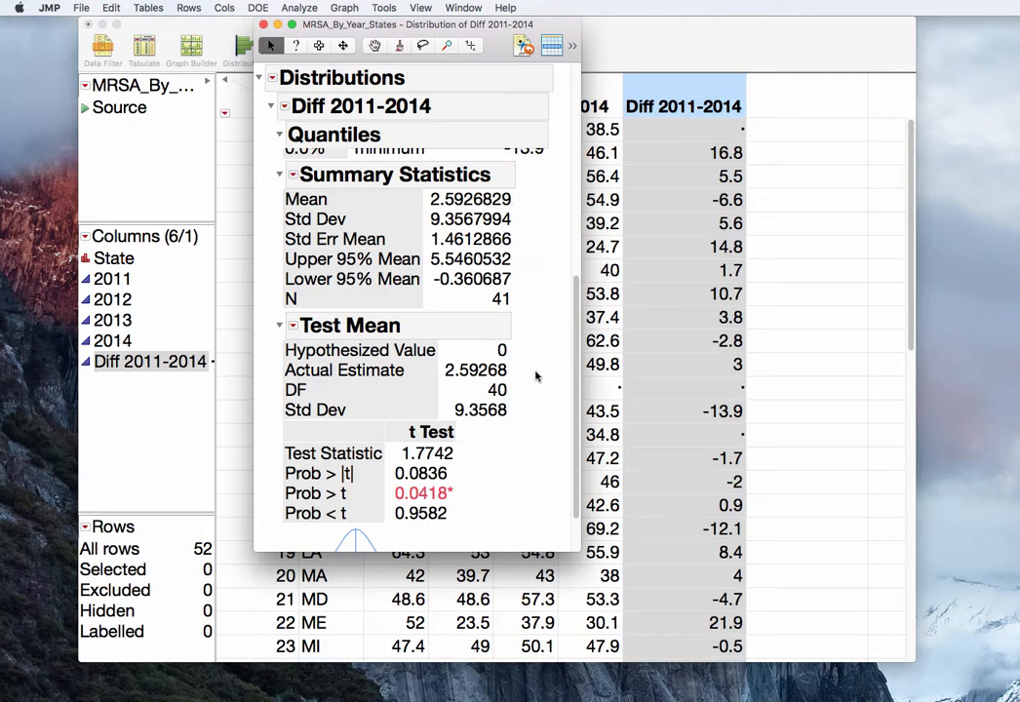
mouse_move(537, 372)
mouse_down()
mouse_move(507, 371)
mouse_move(507, 390)
mouse_move(516, 385)
mouse_up()
drag(519, 303, 480, 308)
mouse_move(512, 403)
mouse_down()
mouse_move(501, 401)
mouse_move(511, 424)
mouse_move(519, 405)
mouse_move(497, 401)
mouse_up()
mouse_move(468, 451)
mouse_down()
mouse_move(395, 435)
mouse_move(289, 462)
mouse_move(476, 459)
mouse_up()
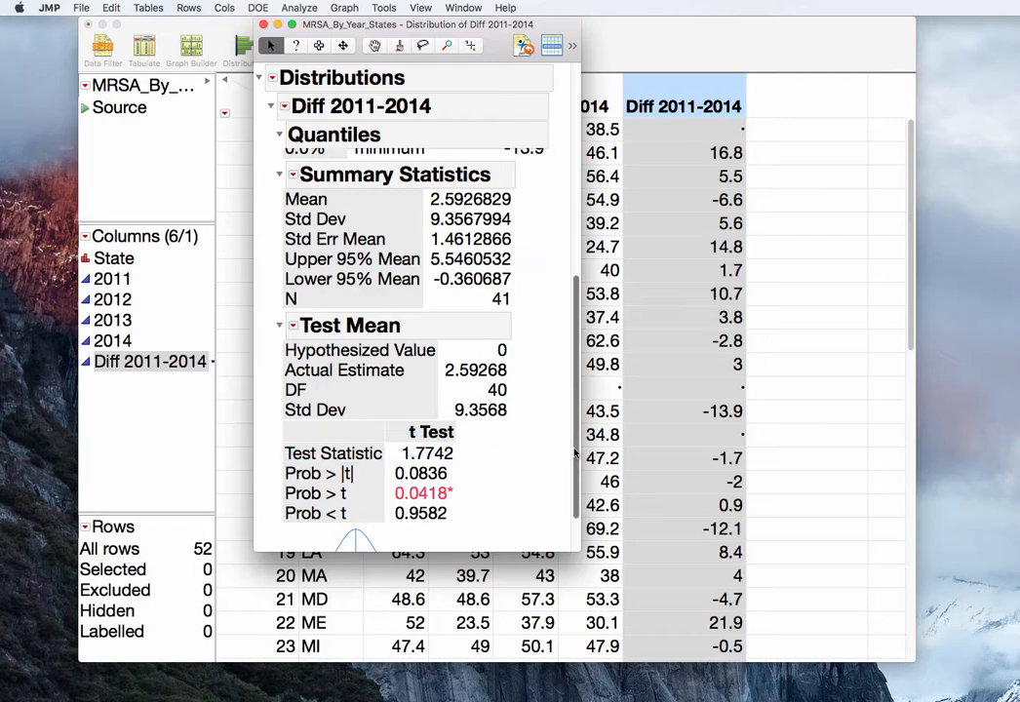
scroll(475, 459, down, 2)
mouse_move(446, 476)
mouse_down()
mouse_move(434, 392)
mouse_move(271, 429)
mouse_move(390, 473)
mouse_move(458, 474)
mouse_move(458, 463)
mouse_up()
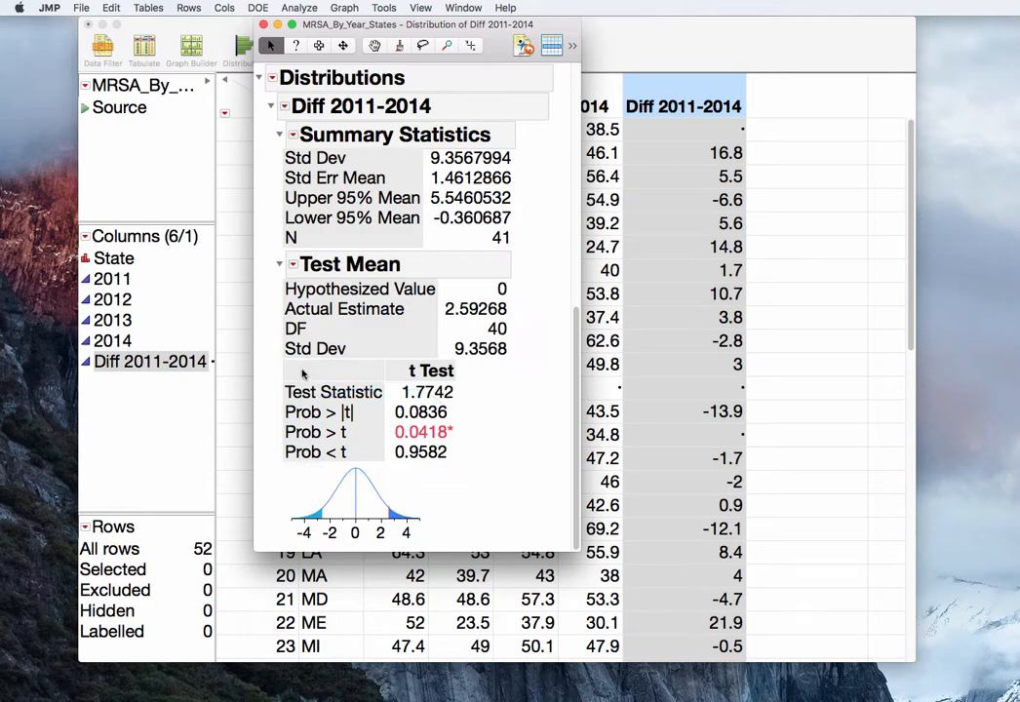
mouse_move(271, 503)
mouse_down()
mouse_move(390, 441)
mouse_move(332, 366)
mouse_move(261, 427)
mouse_move(346, 504)
mouse_up()
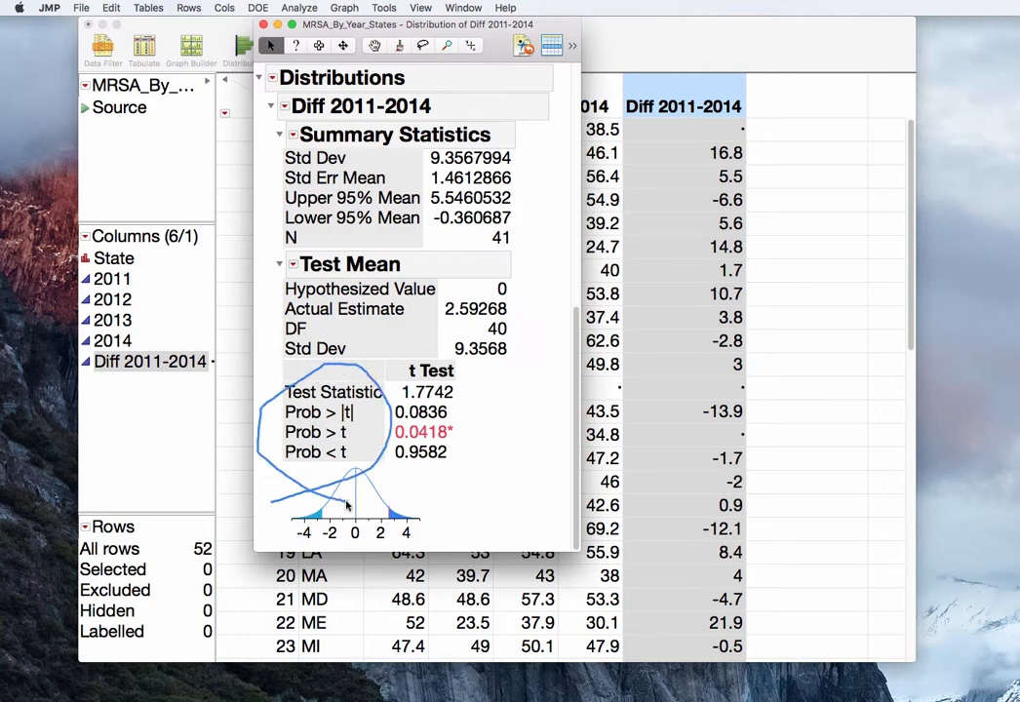
key(Escape)
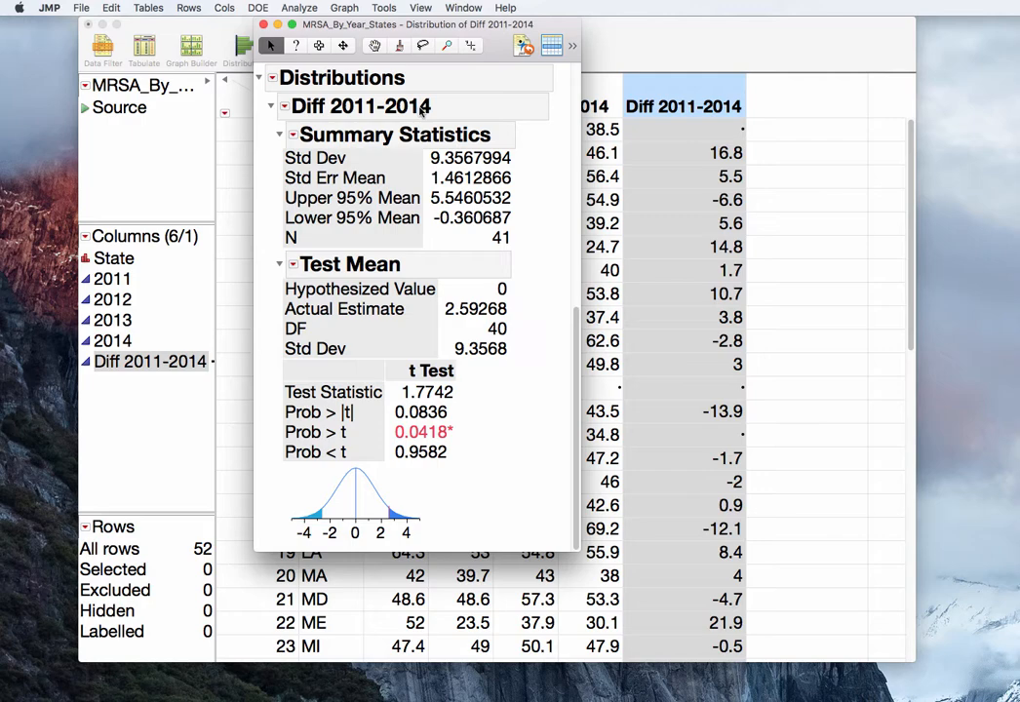
Compare the one-sided Prob > t result with the mean difference and its upper and lower 95% limits in the report.
mouse_move(469, 425)
mouse_down()
mouse_move(449, 413)
mouse_move(305, 414)
mouse_move(276, 450)
mouse_move(380, 459)
mouse_move(469, 438)
mouse_move(463, 425)
mouse_up()
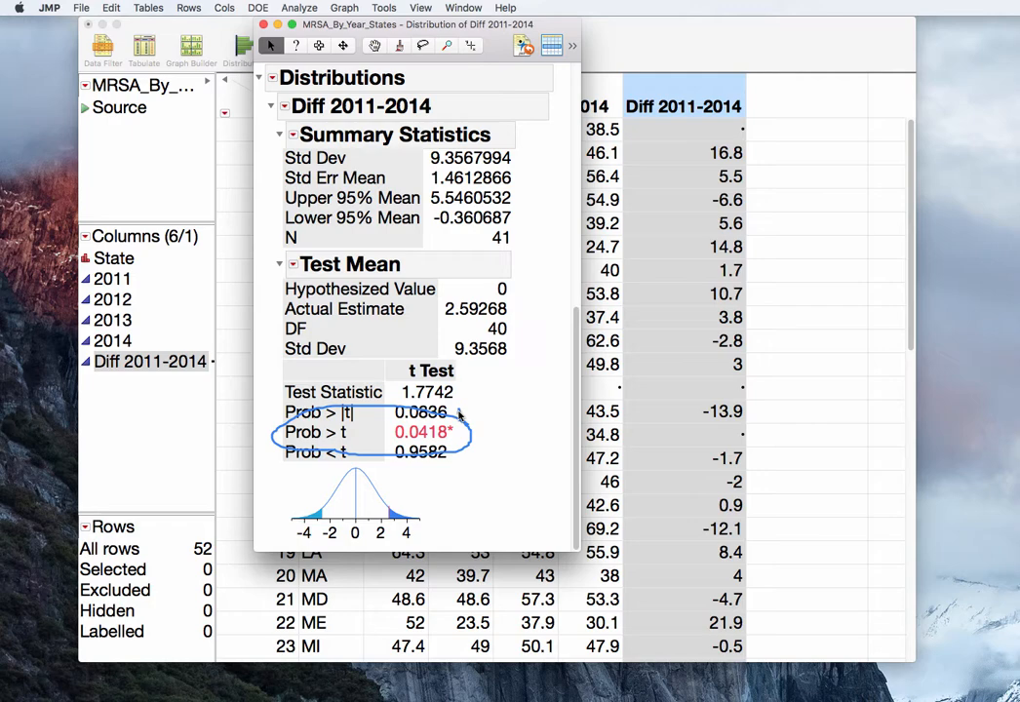
scroll(473, 293, up, 2)
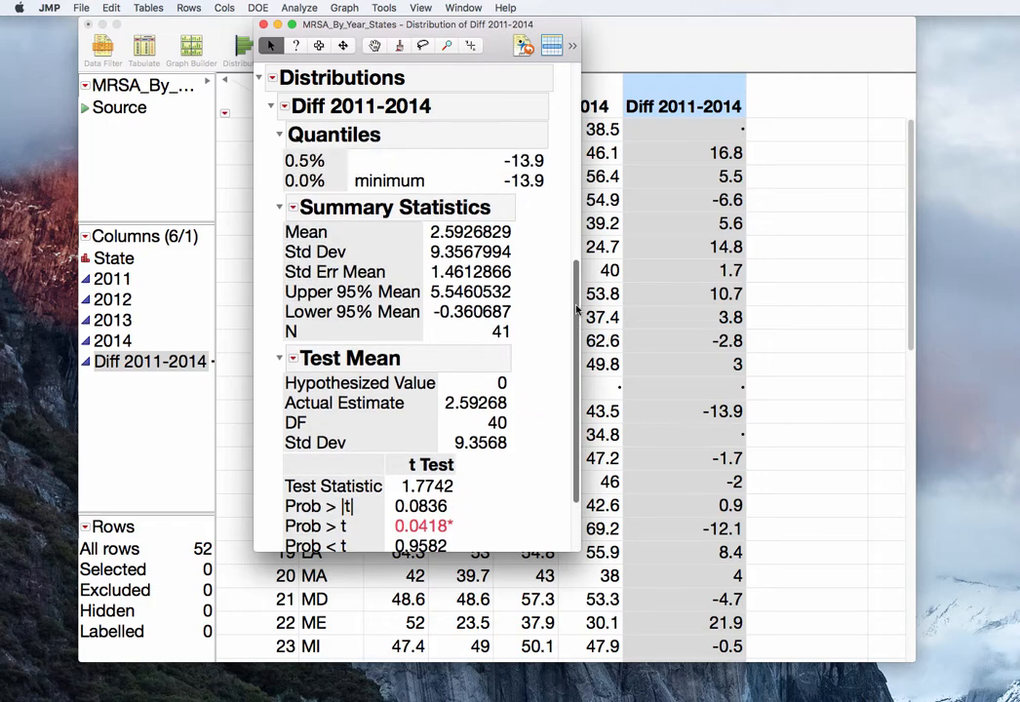
mouse_move(546, 235)
mouse_down()
mouse_move(433, 248)
mouse_move(556, 243)
mouse_move(548, 230)
mouse_up()
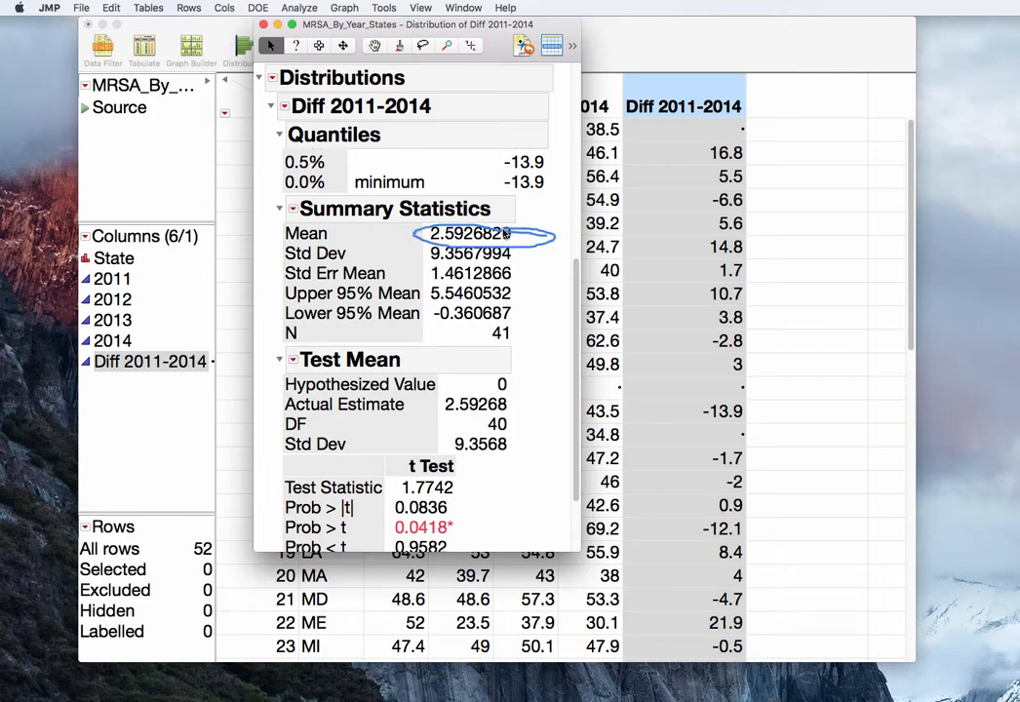
mouse_move(526, 292)
mouse_down()
mouse_move(322, 277)
mouse_move(312, 310)
mouse_move(455, 313)
mouse_move(511, 290)
mouse_up()
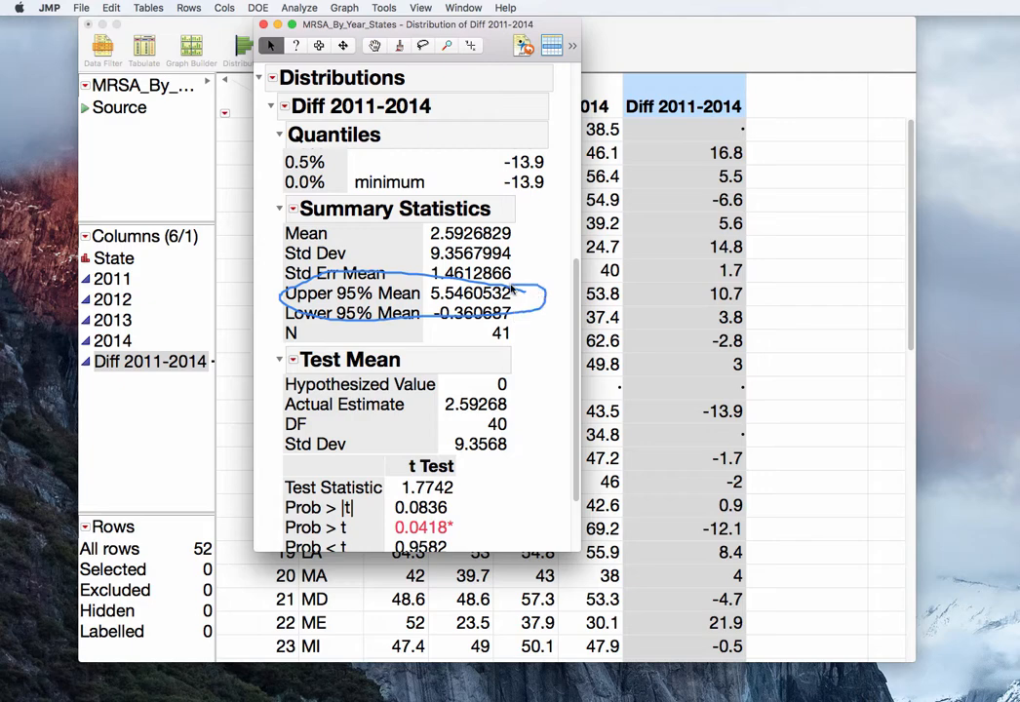
scroll(574, 322, down, 5)
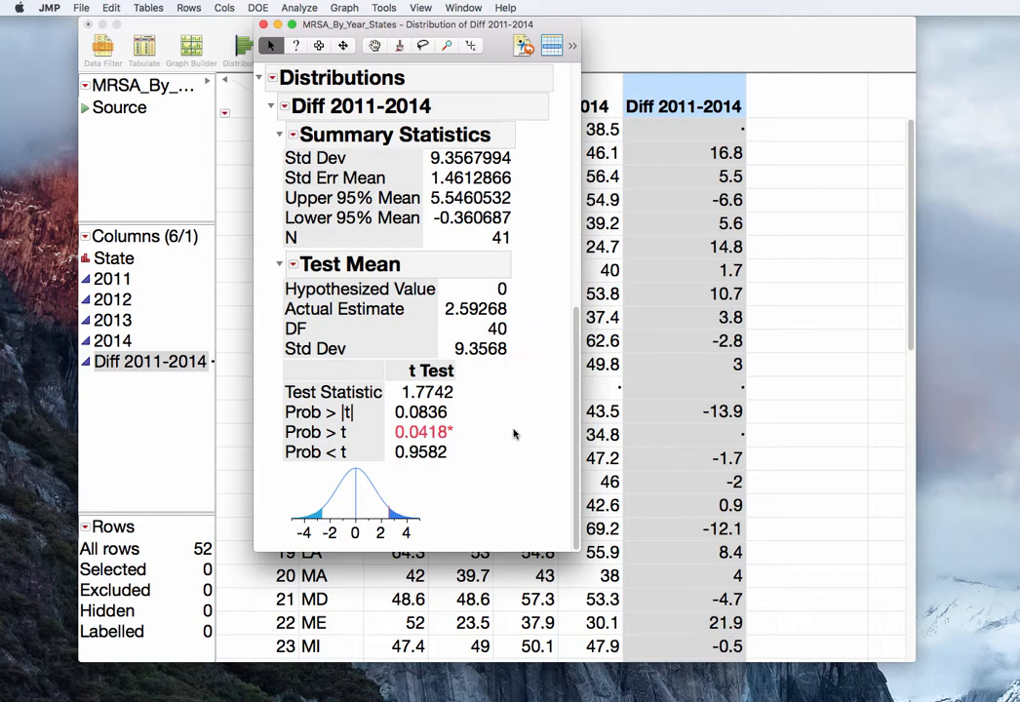
mouse_move(513, 428)
mouse_down()
mouse_move(460, 430)
mouse_move(485, 440)
mouse_up()
mouse_move(520, 194)
mouse_down()
mouse_move(492, 178)
mouse_move(341, 166)
mouse_move(396, 232)
mouse_move(524, 202)
mouse_up()
mouse_move(522, 195)
mouse_down()
mouse_move(485, 173)
mouse_move(287, 220)
mouse_move(419, 225)
mouse_move(519, 188)
mouse_up()
Move the report off the data table and create a numeric continuous column after Diff 2011-2014, entering Diff 2014-2011 as its name.
drag(499, 25, 295, 29)
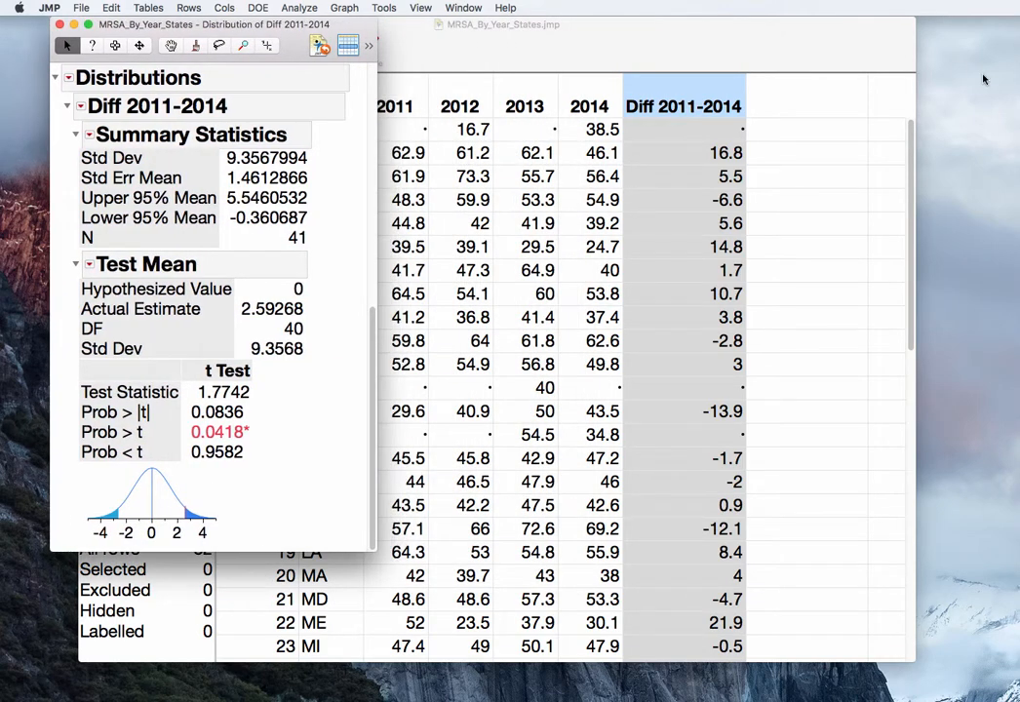
double_click(771, 103)
double_click(801, 105)
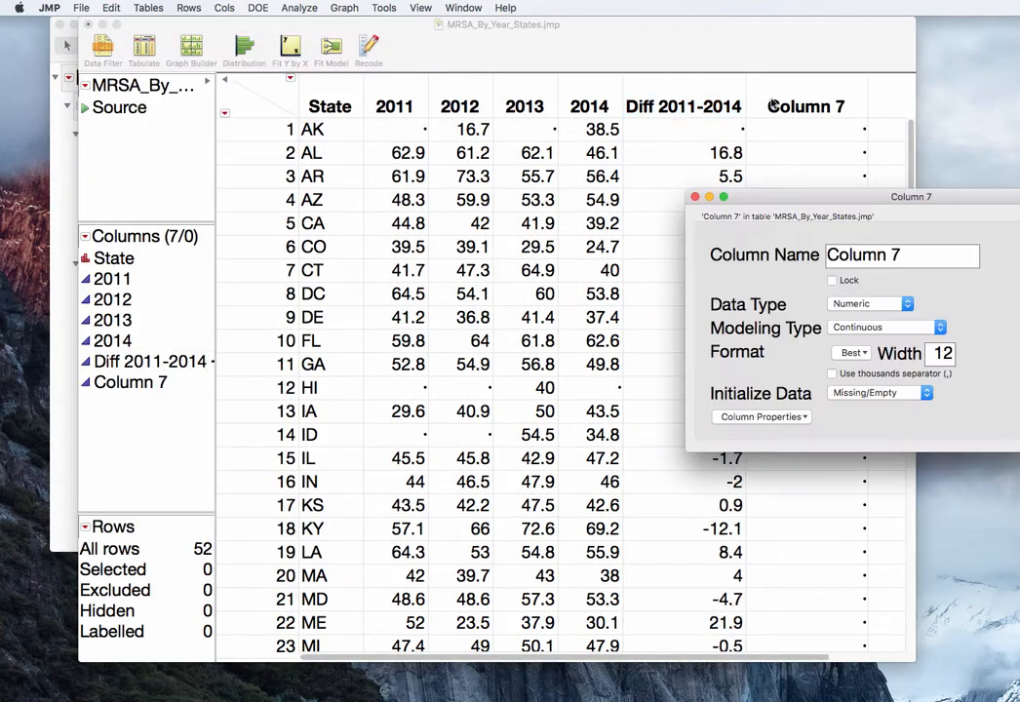
drag(924, 212, 714, 213)
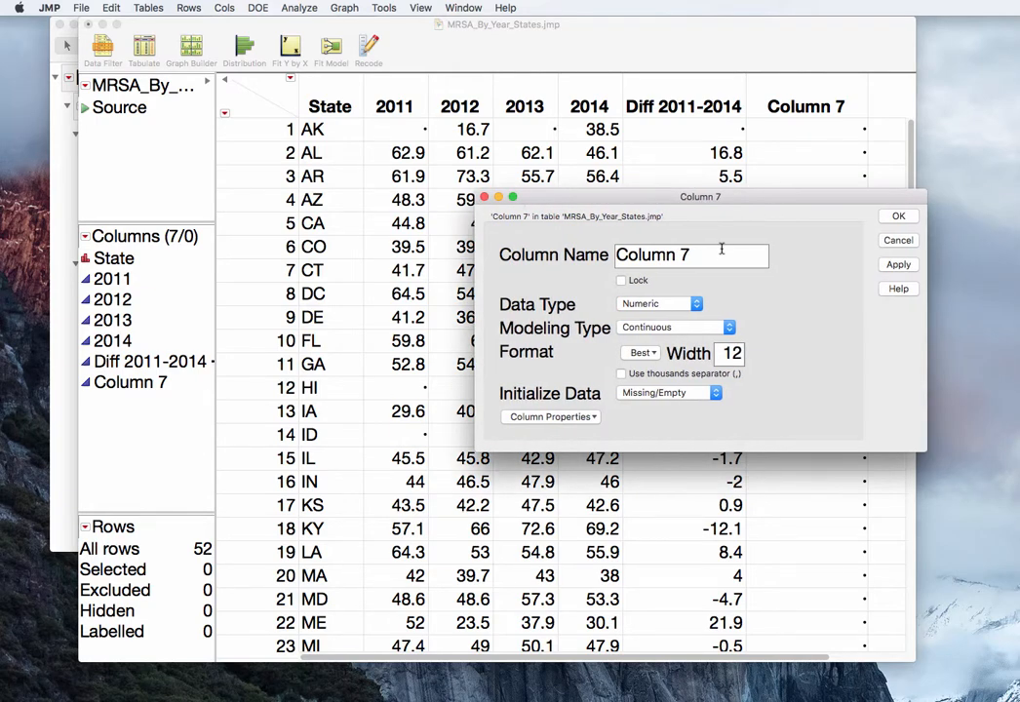
triple_click(720, 253)
text(Diff 2)
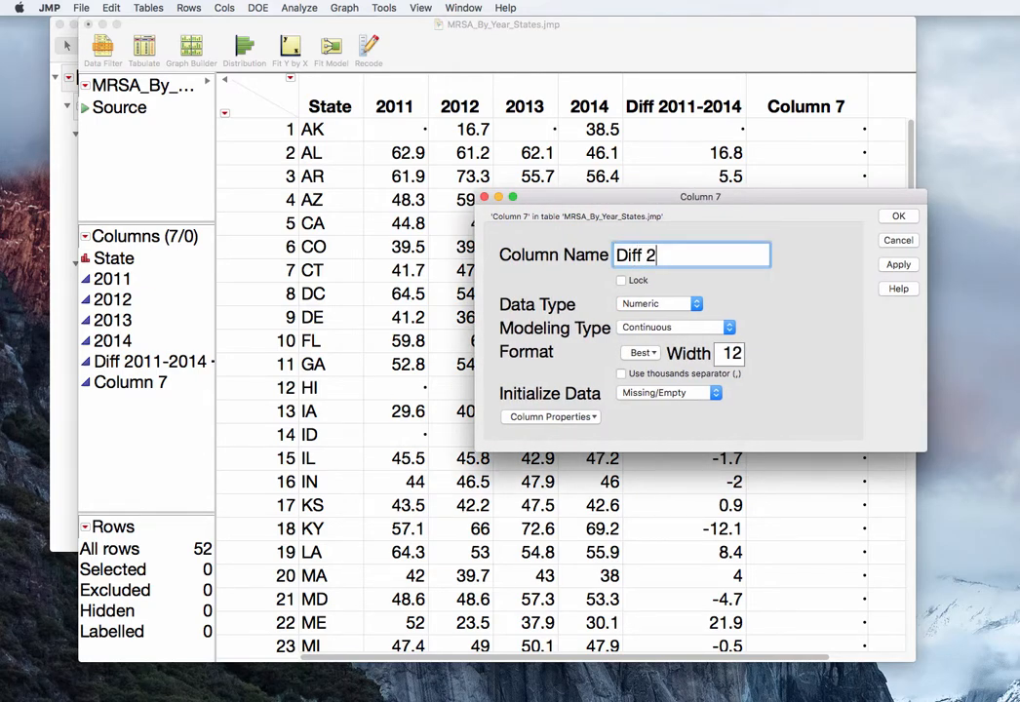
text(014-2011)
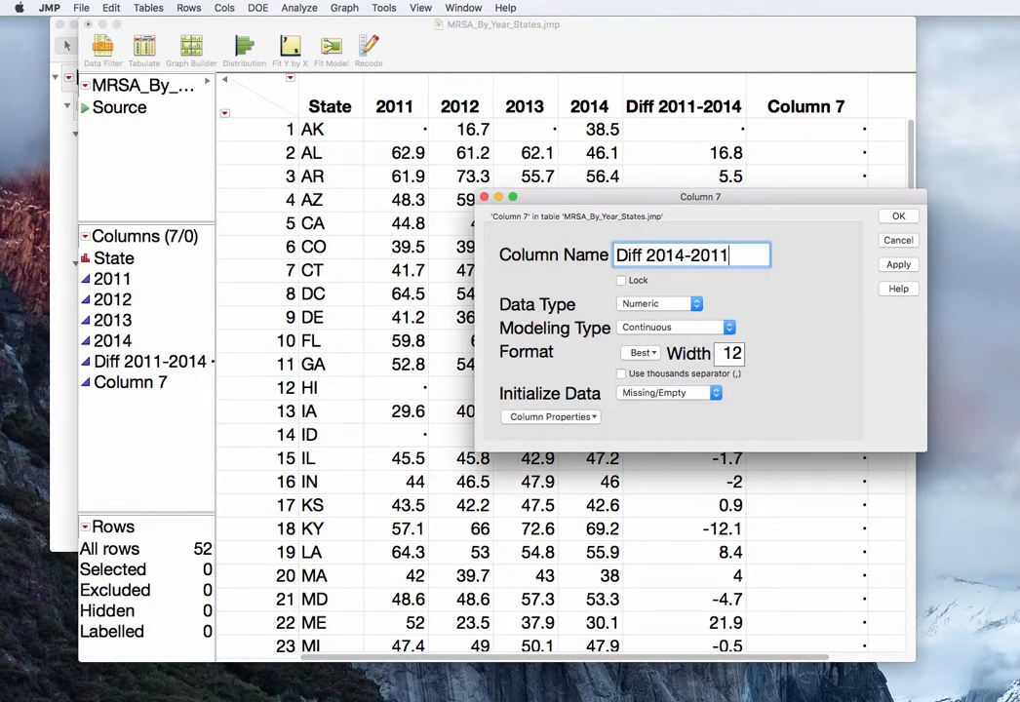
Give the Diff 2014-2011 column the formula 2014 − 2011, create it, and widen it to fit its name on one line.
click(533, 421)
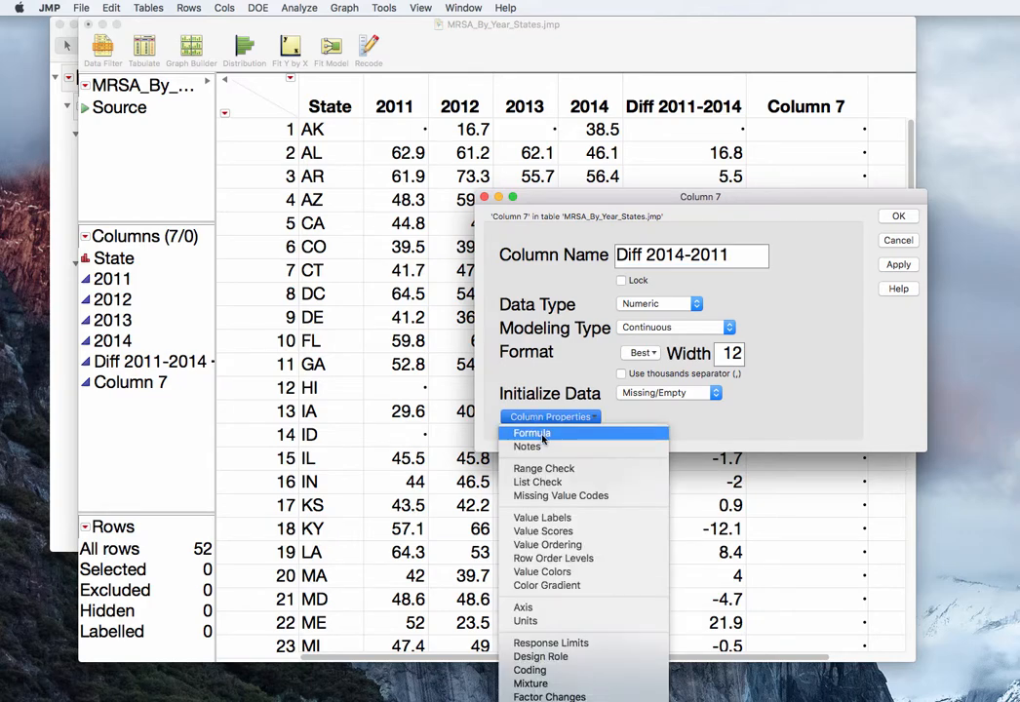
click(538, 433)
click(706, 476)
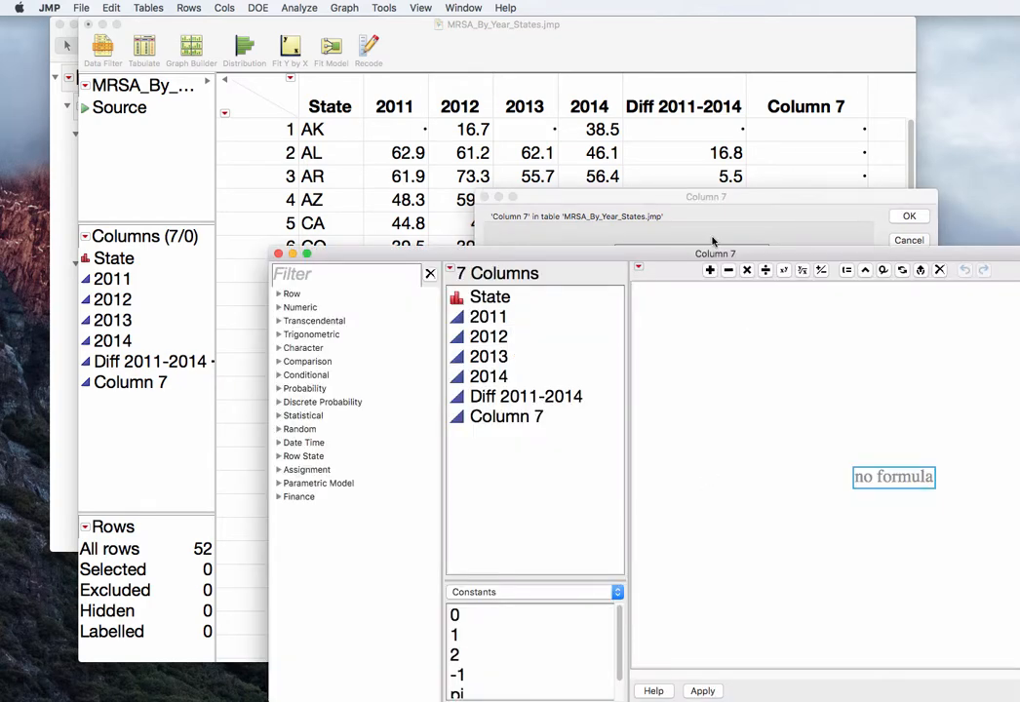
click(497, 377)
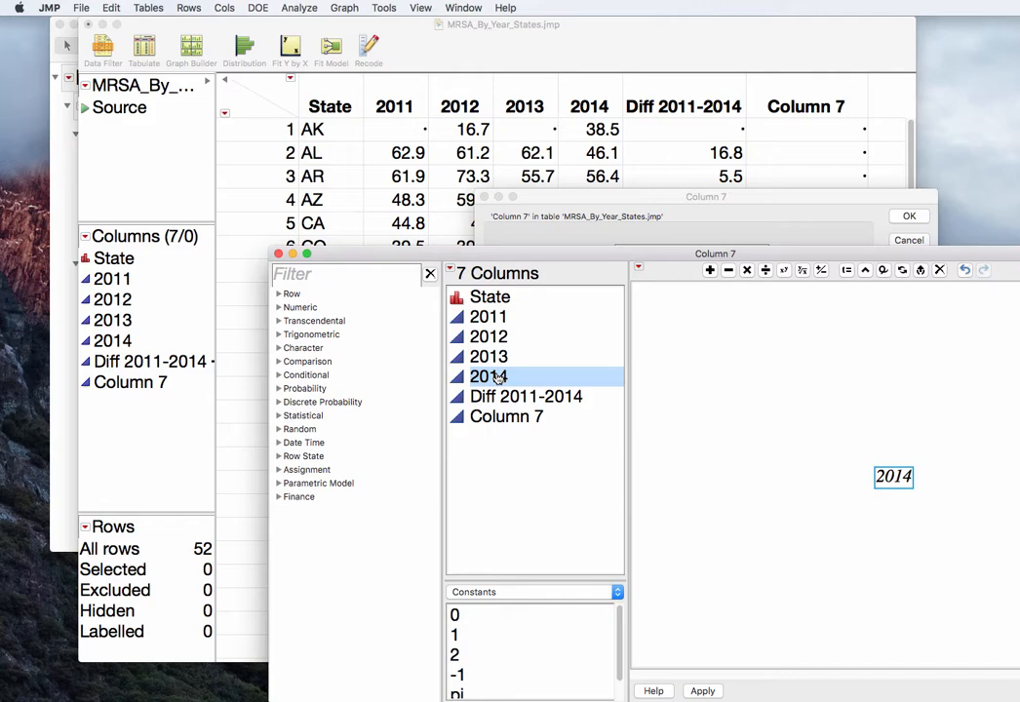
key(minus)
click(466, 315)
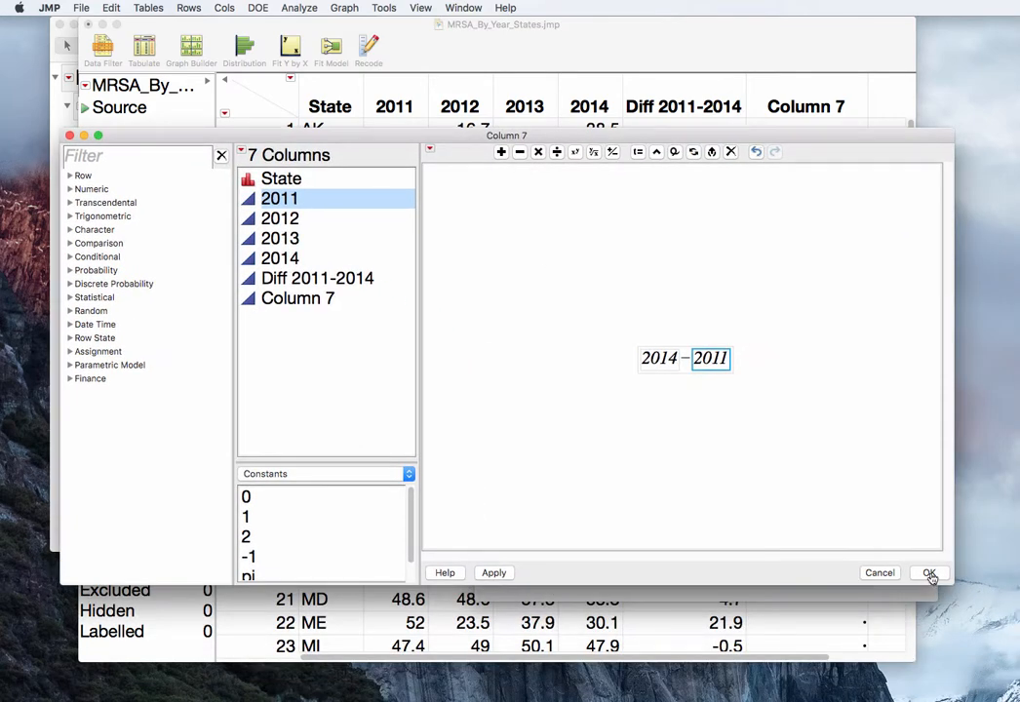
click(929, 573)
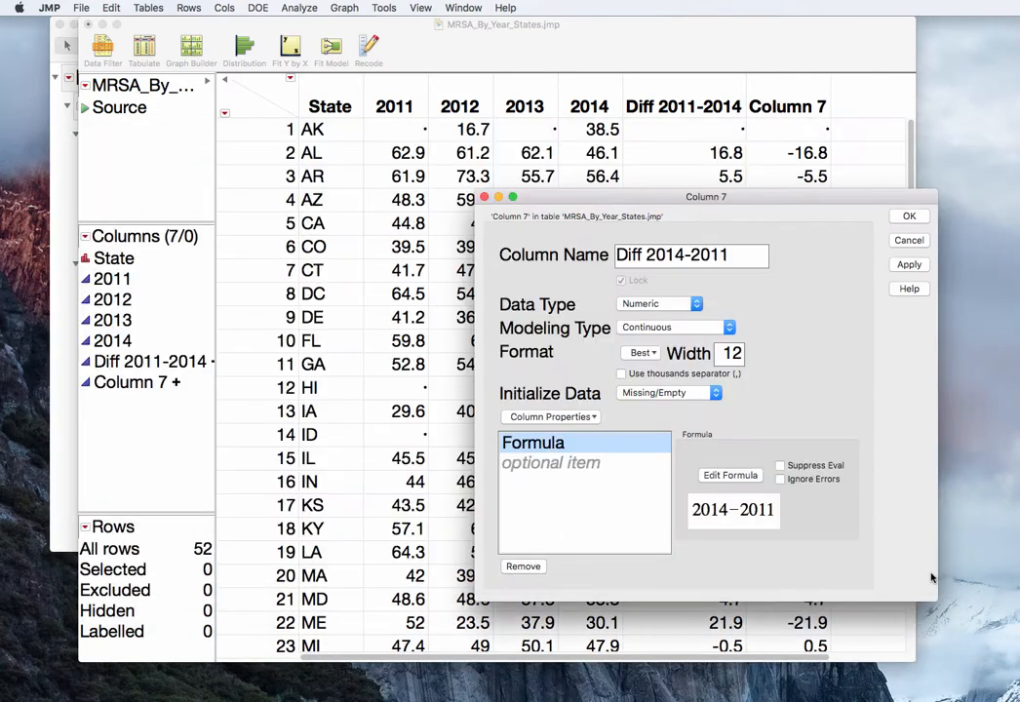
click(908, 215)
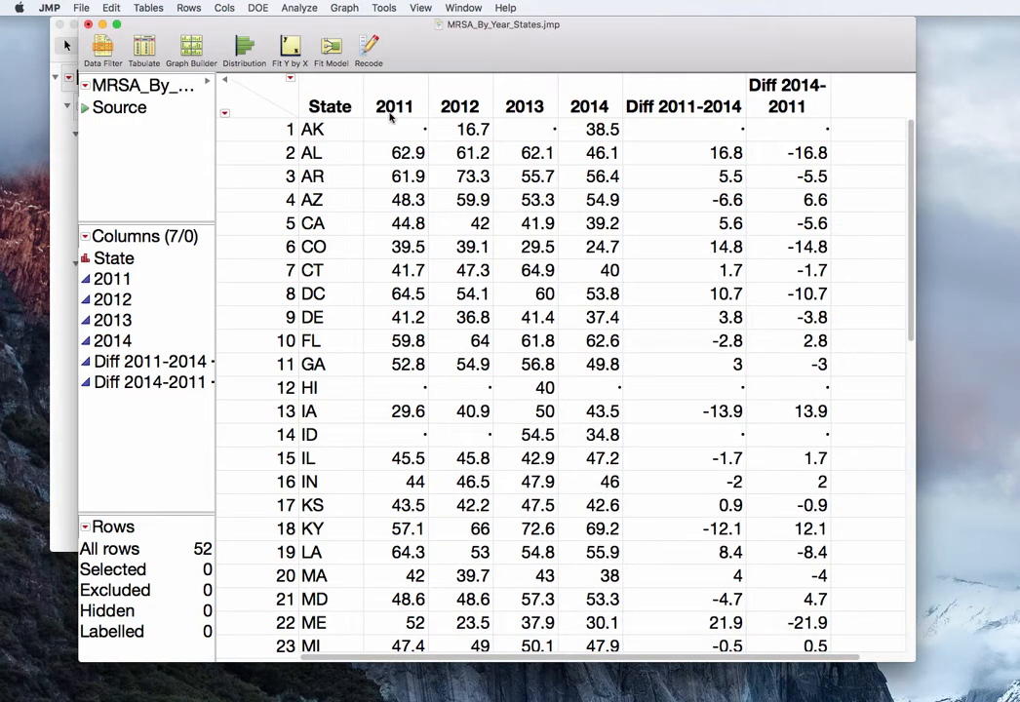
drag(830, 90, 870, 91)
Examine the AK row's 2011 and 2014 entries and rows 2 to 11 against the values in the Diff 2014-2011 column.
click(274, 156)
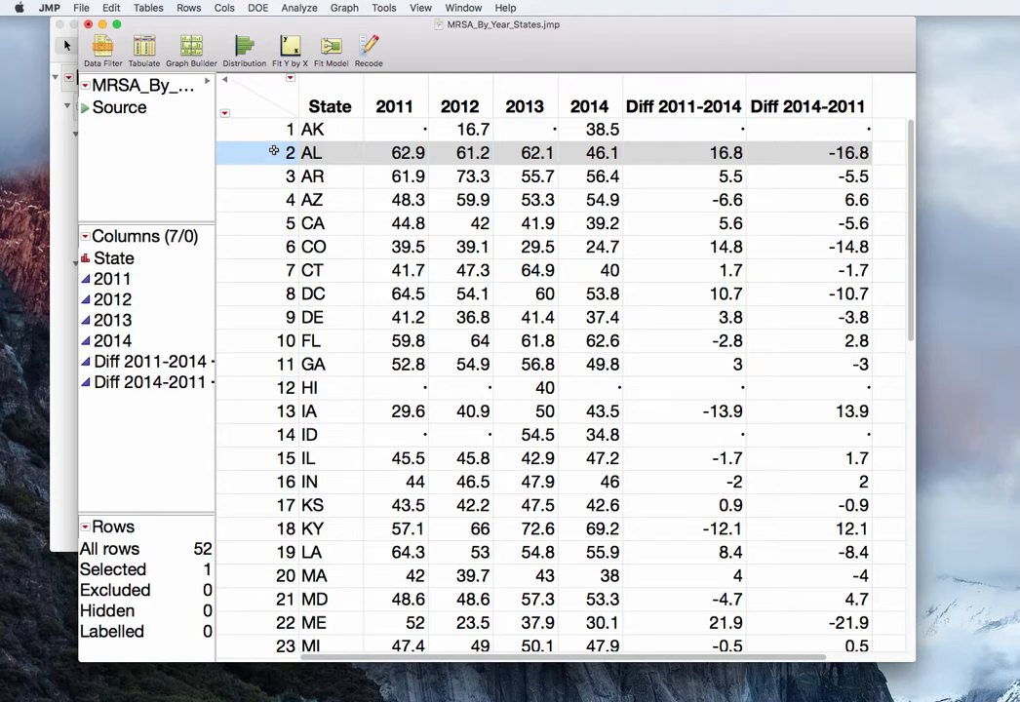
click(265, 129)
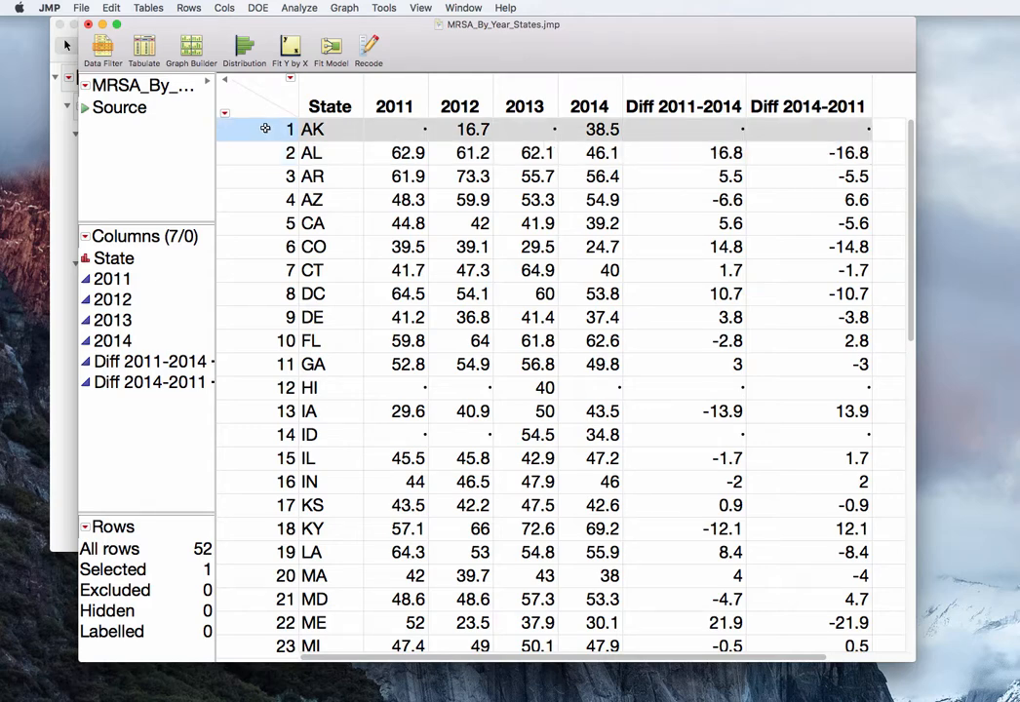
click(597, 132)
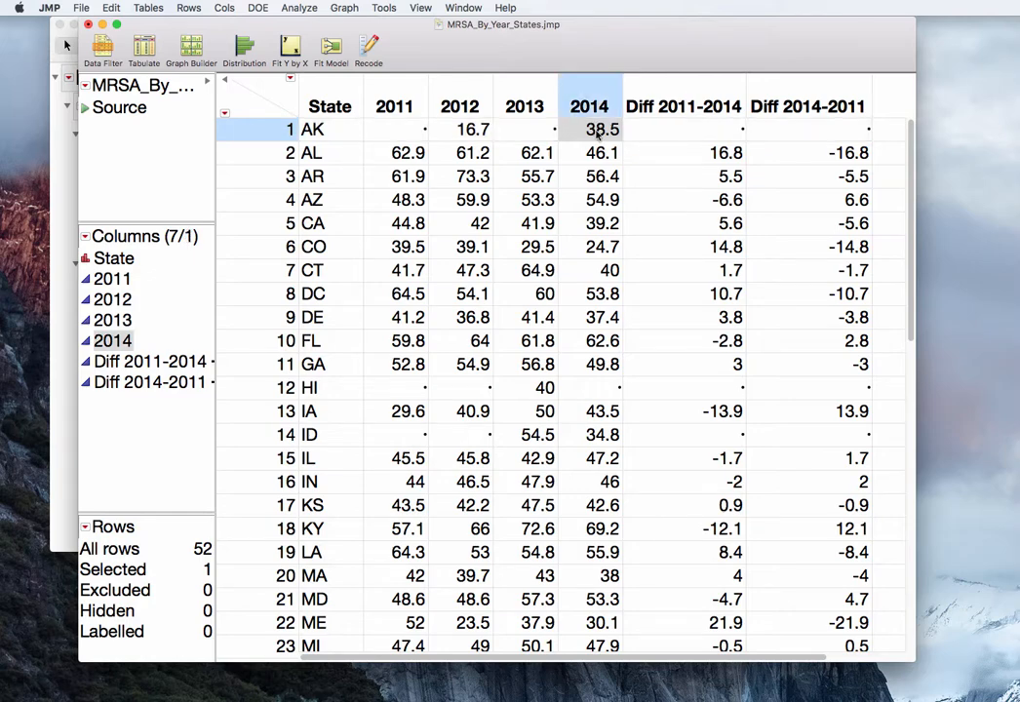
click(388, 129)
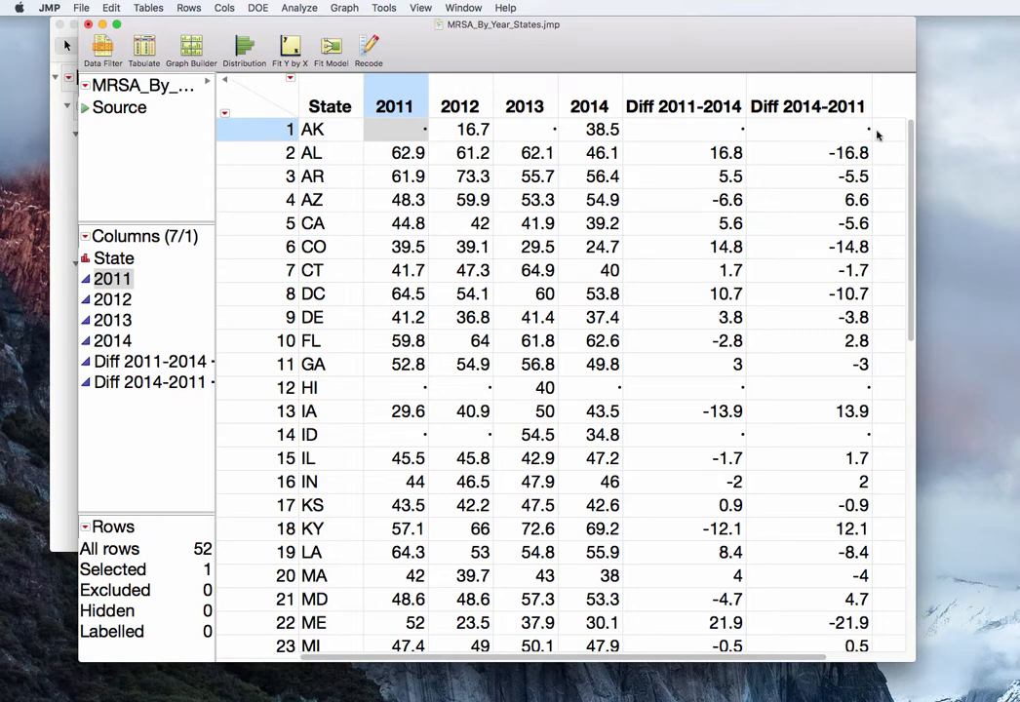
drag(257, 150, 259, 364)
key(Escape)
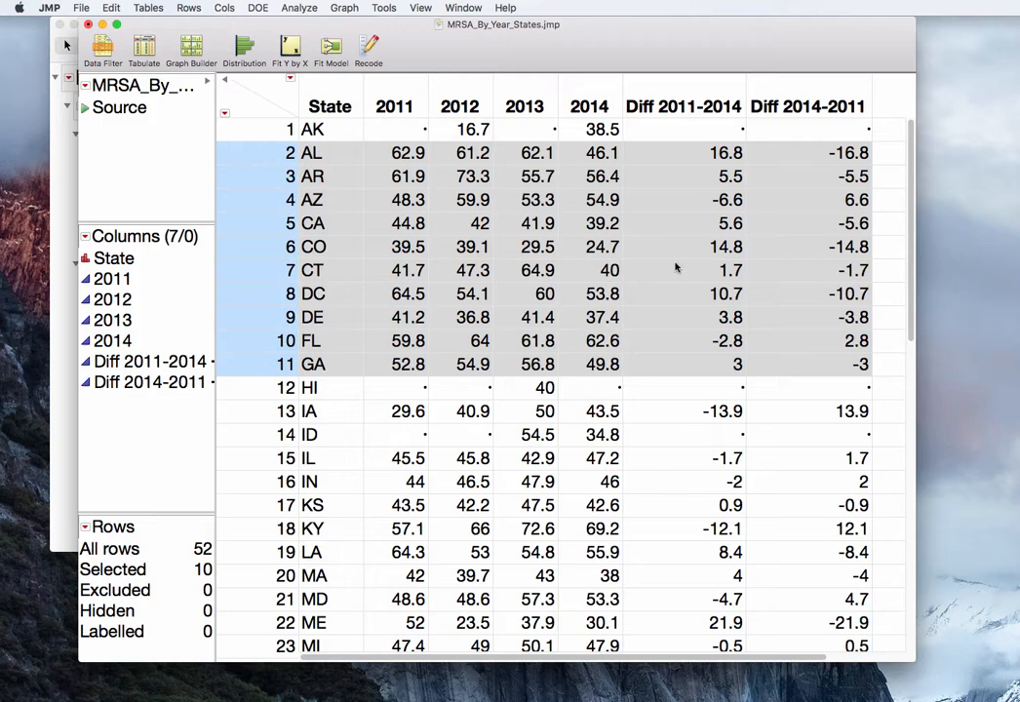
click(837, 81)
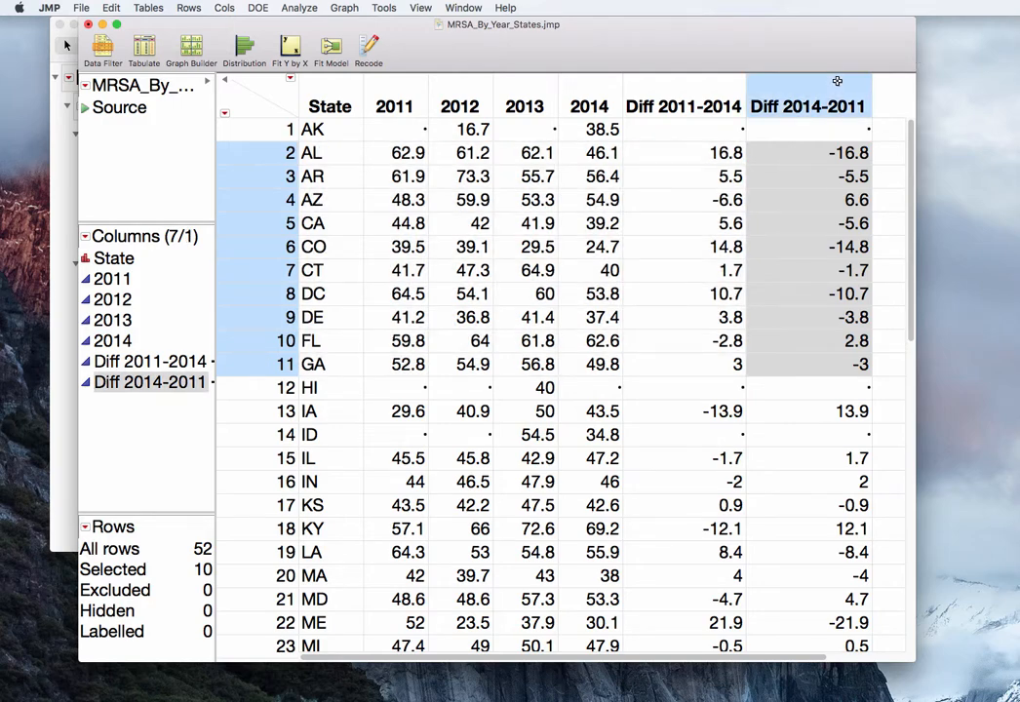
key(Escape)
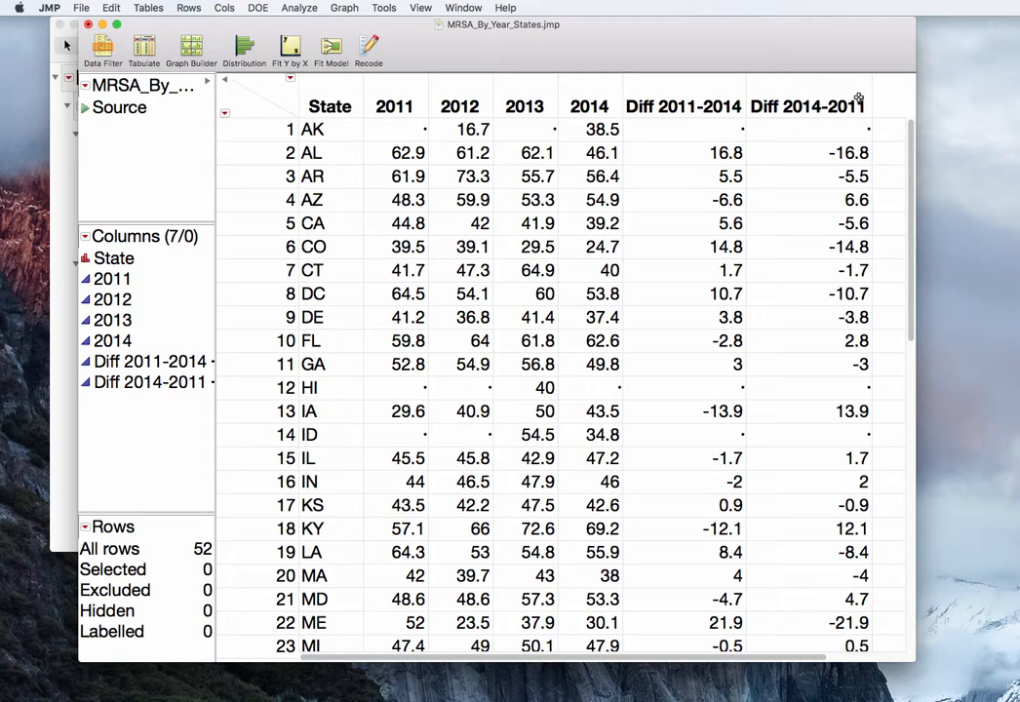
Create a Distribution report with Diff 2014-2011 as the Y column.
click(831, 88)
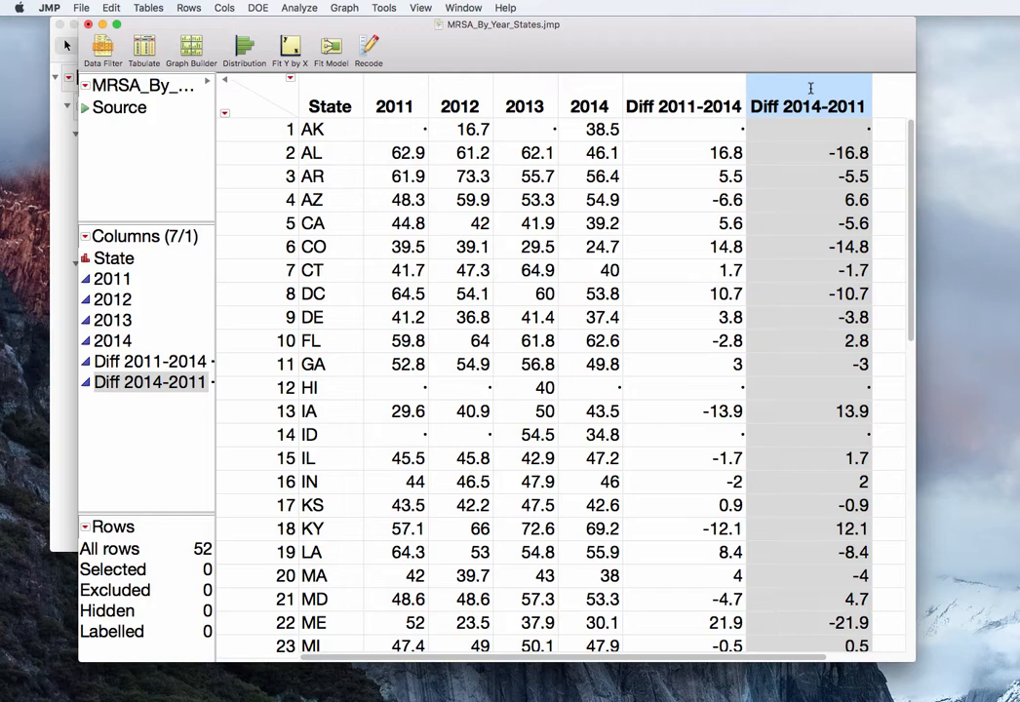
click(299, 8)
click(314, 23)
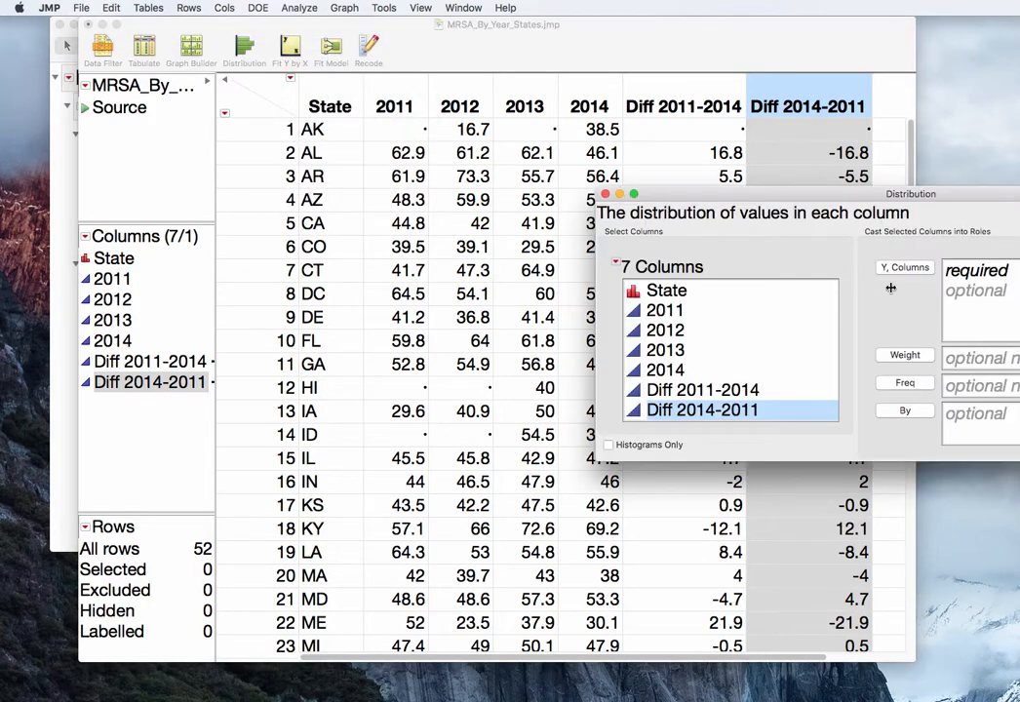
click(724, 269)
drag(990, 204, 690, 124)
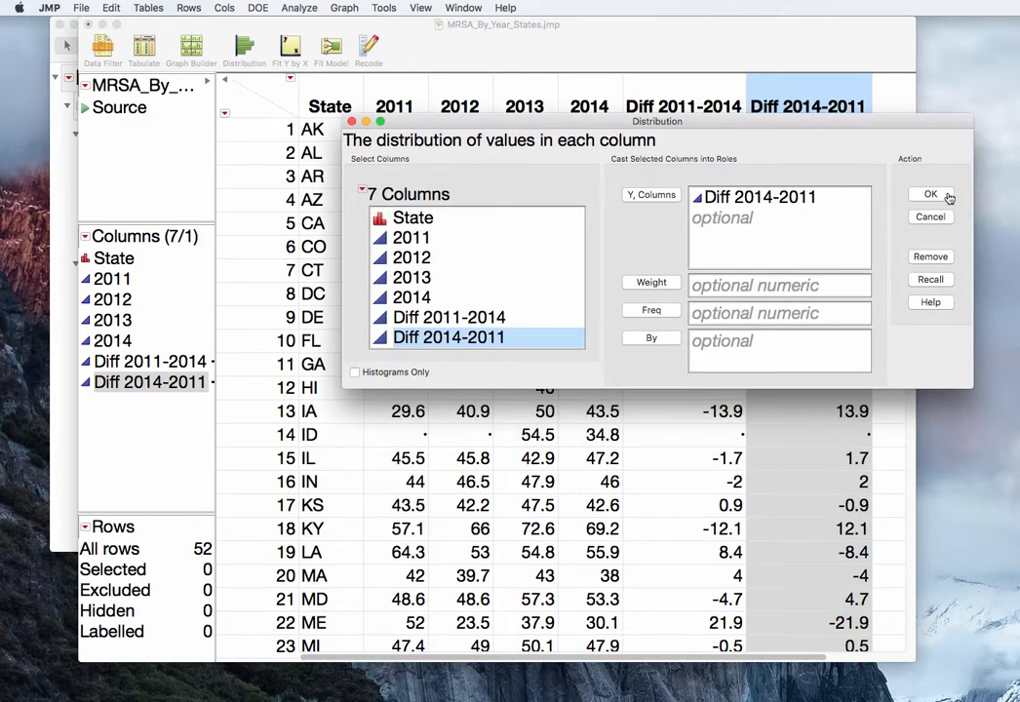
click(944, 198)
Run a Test Mean t test on Diff 2014-2011 with a hypothesized mean of 0 and no Wilcoxon Signed Rank test.
click(315, 116)
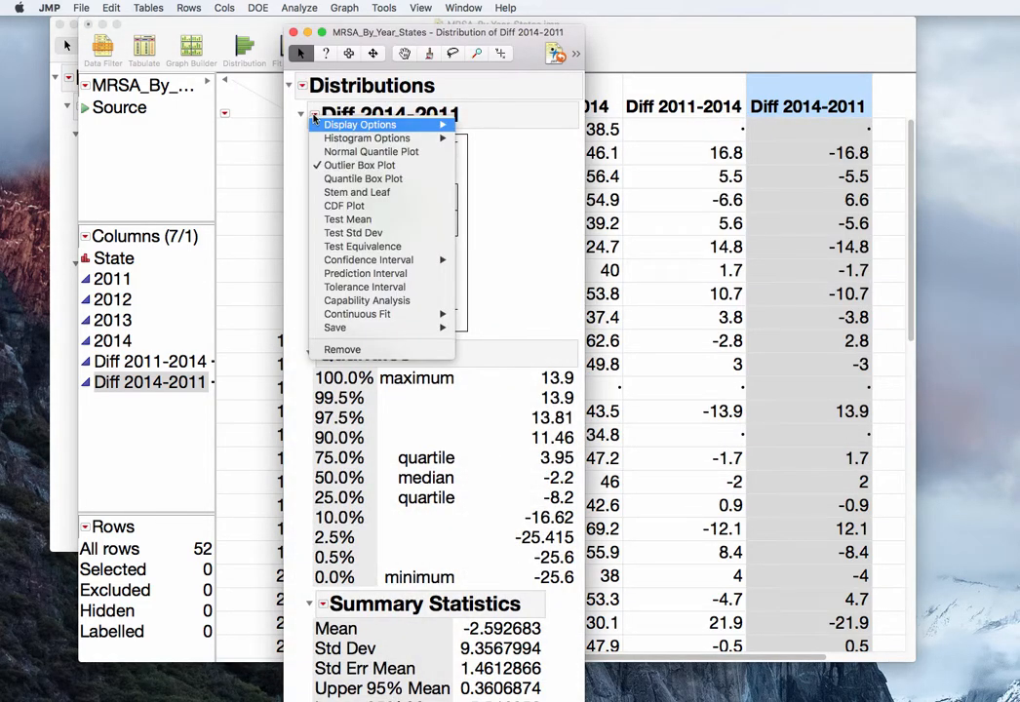
click(357, 223)
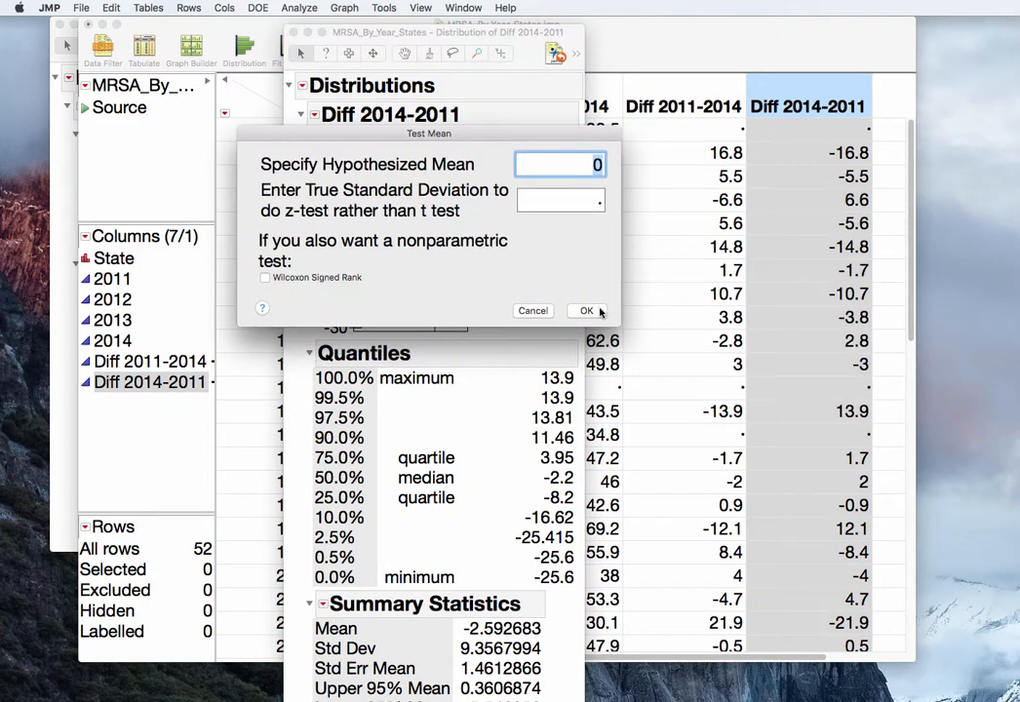
click(583, 310)
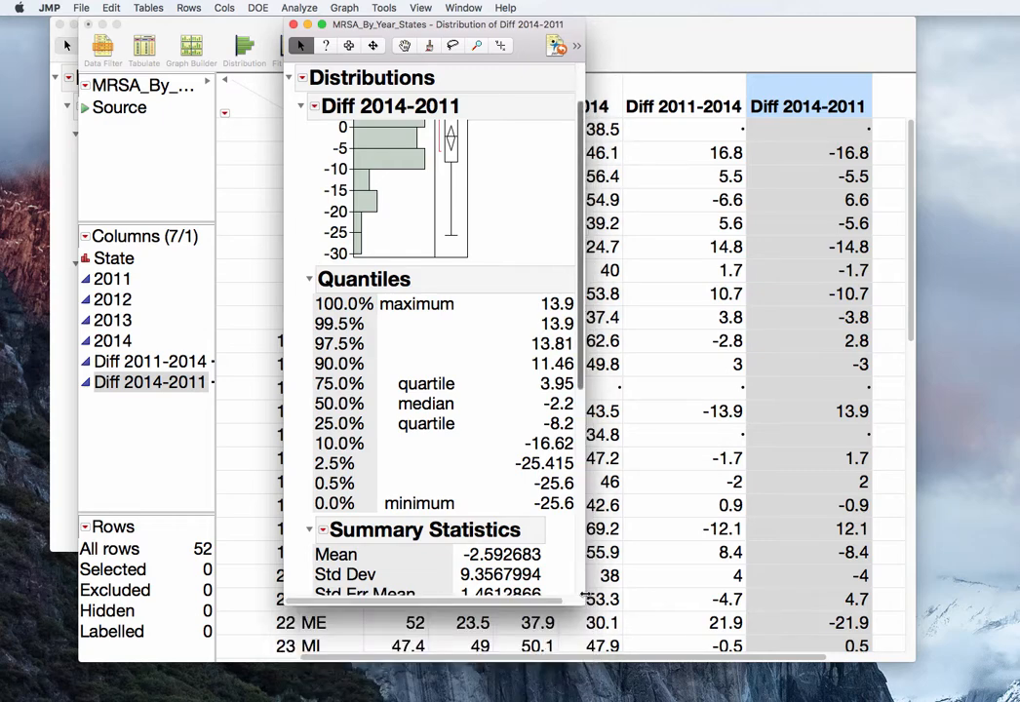
scroll(579, 358, down, 8)
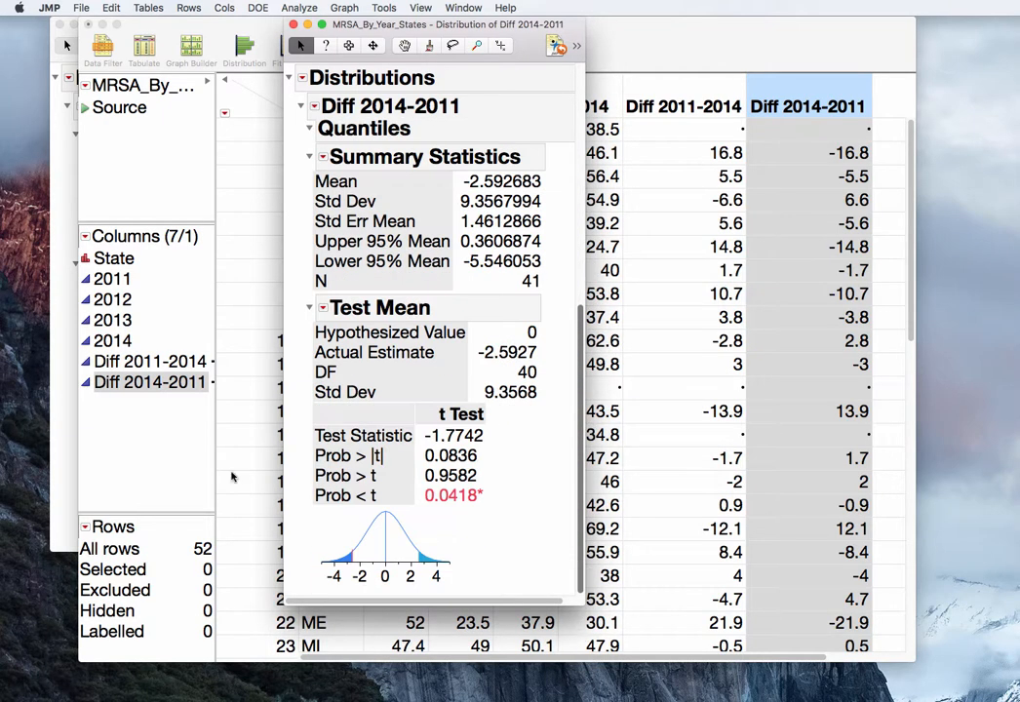
Arrange the Diff 2011-2014 and Diff 2014-2011 reports side by side and enlarge the Diff 2011-2014 report to show its full summary statistics.
click(56, 356)
drag(532, 20, 651, 17)
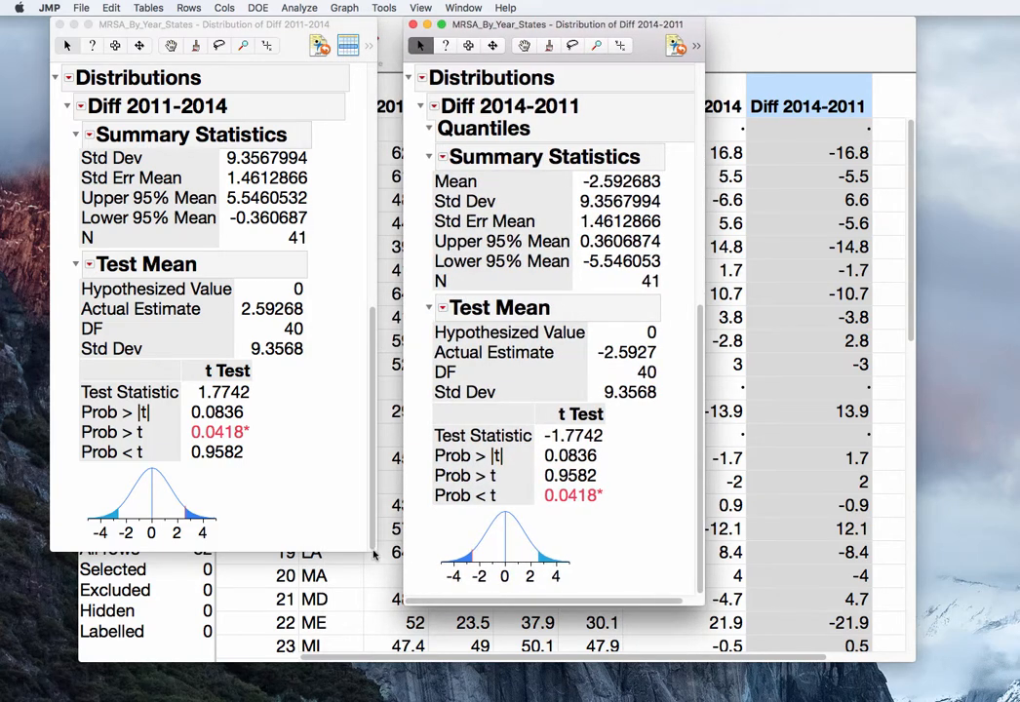
drag(376, 559, 389, 600)
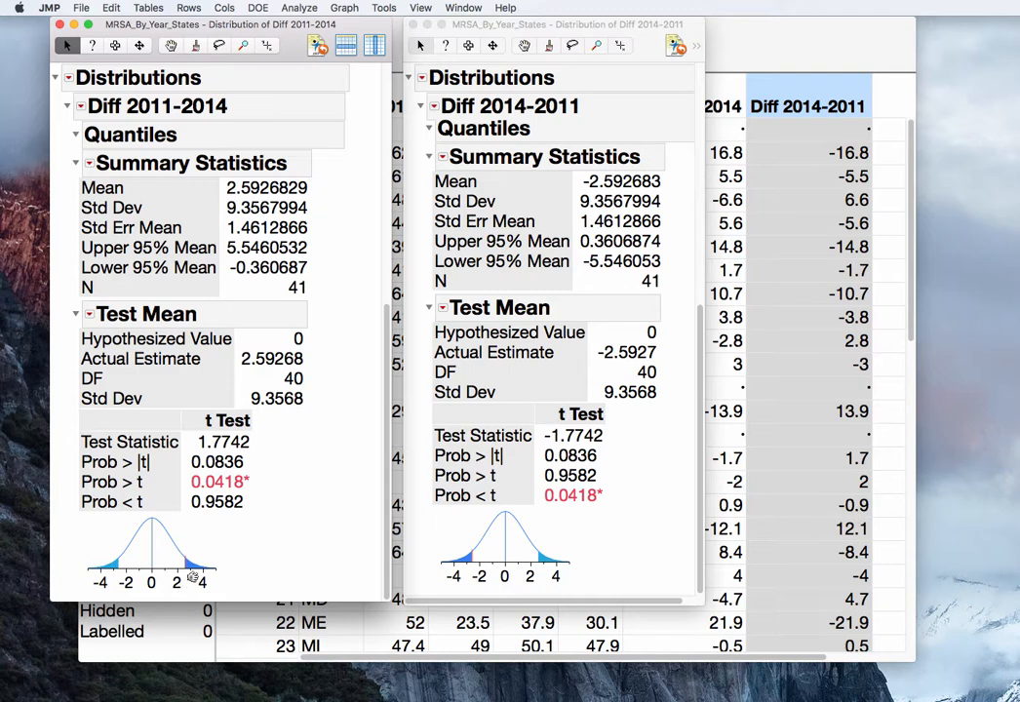
Compare the two-sided and one-sided t test probabilities between the Diff 2011-2014 and Diff 2014-2011 reports.
click(624, 456)
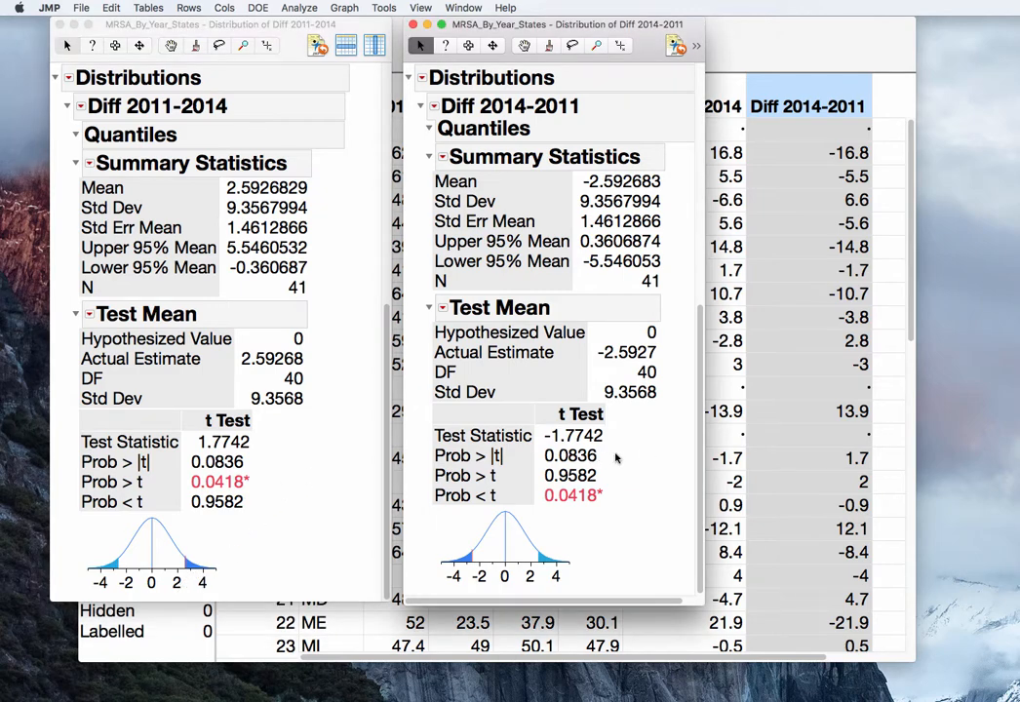
mouse_move(664, 453)
mouse_down()
mouse_move(596, 450)
mouse_move(615, 471)
mouse_up()
click(257, 479)
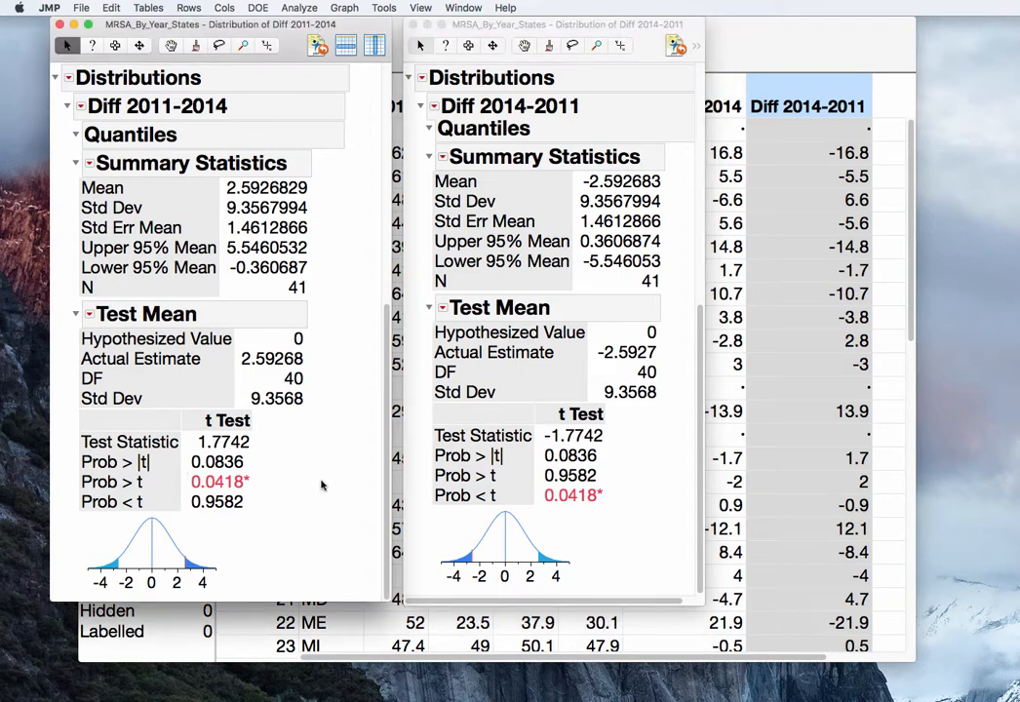
mouse_move(321, 480)
mouse_down()
mouse_move(258, 475)
mouse_move(265, 491)
mouse_up()
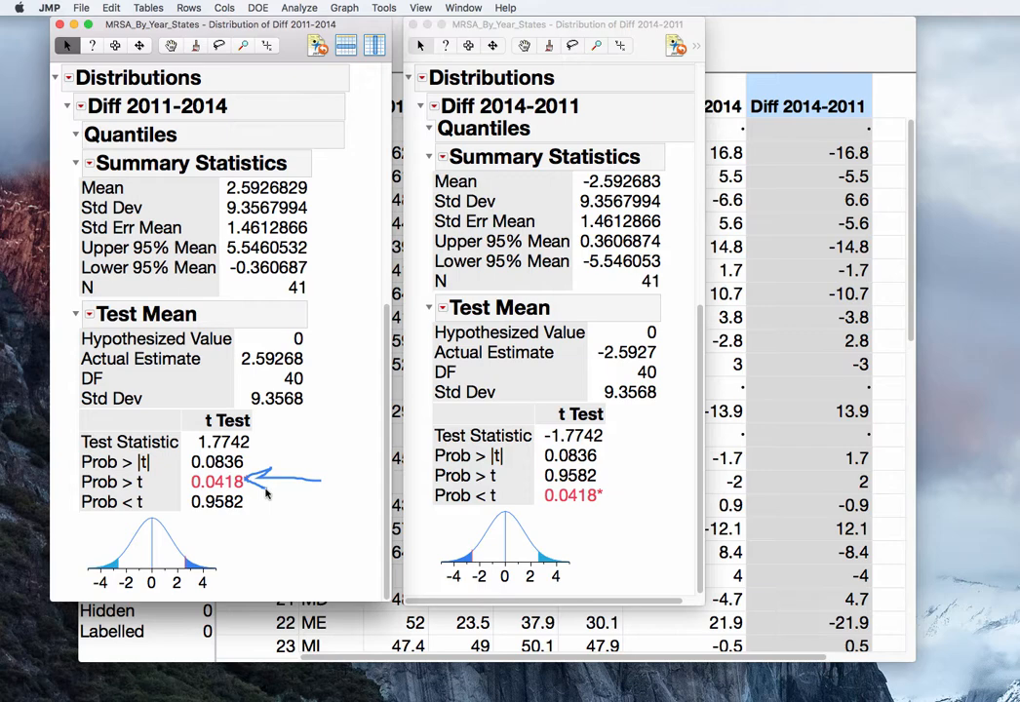
click(641, 497)
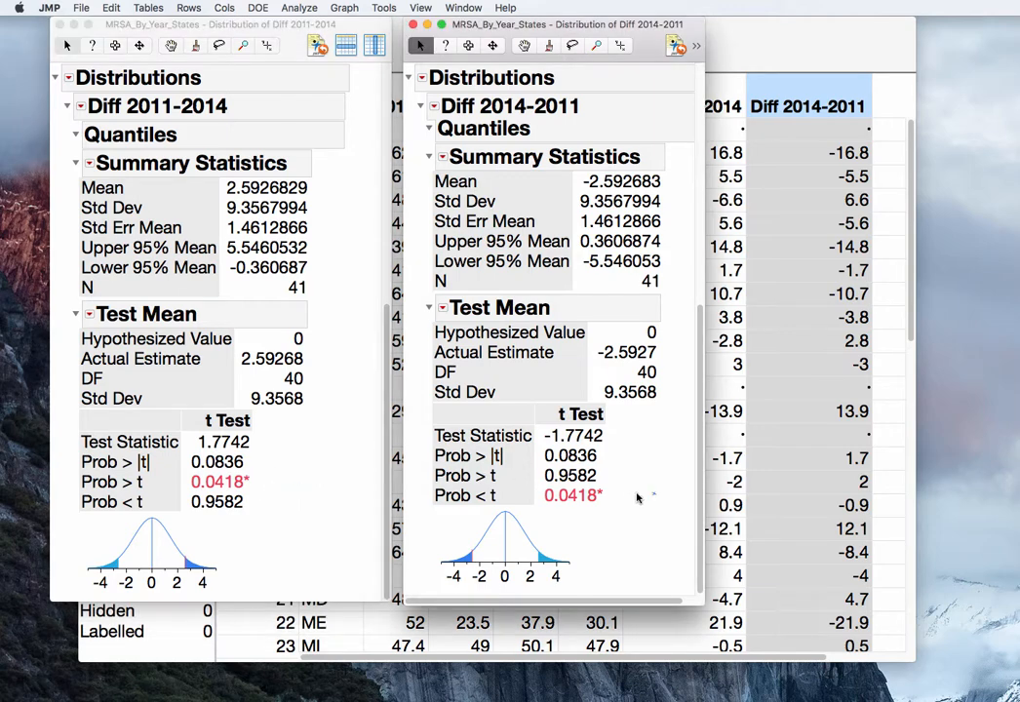
mouse_move(653, 494)
mouse_down()
mouse_move(605, 497)
mouse_move(625, 517)
mouse_up()
click(265, 480)
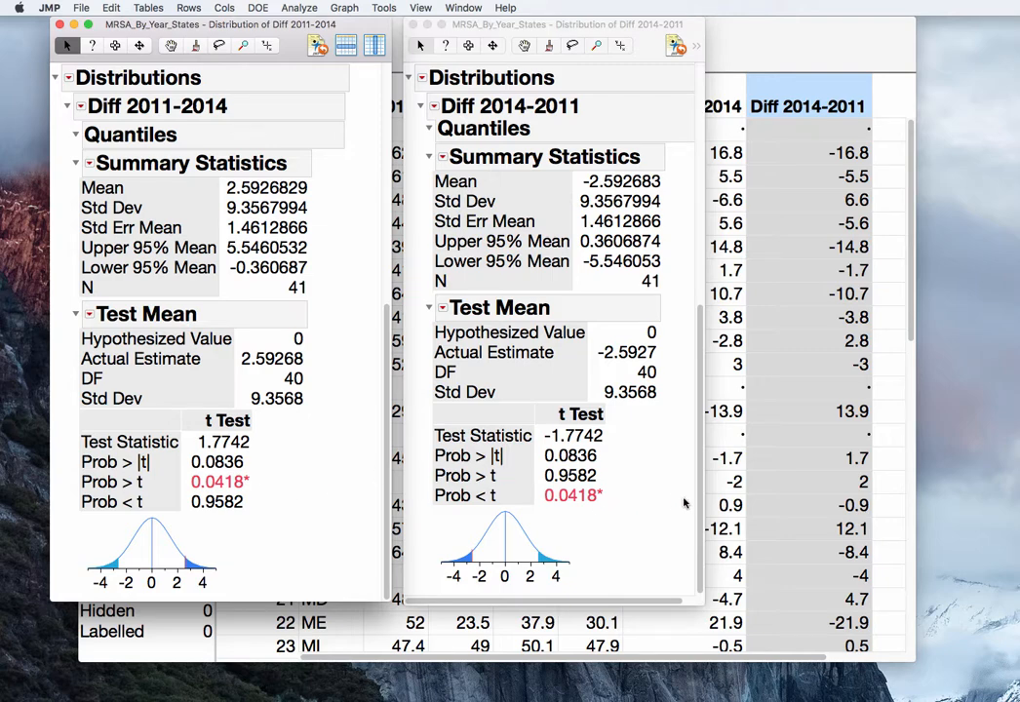
click(612, 500)
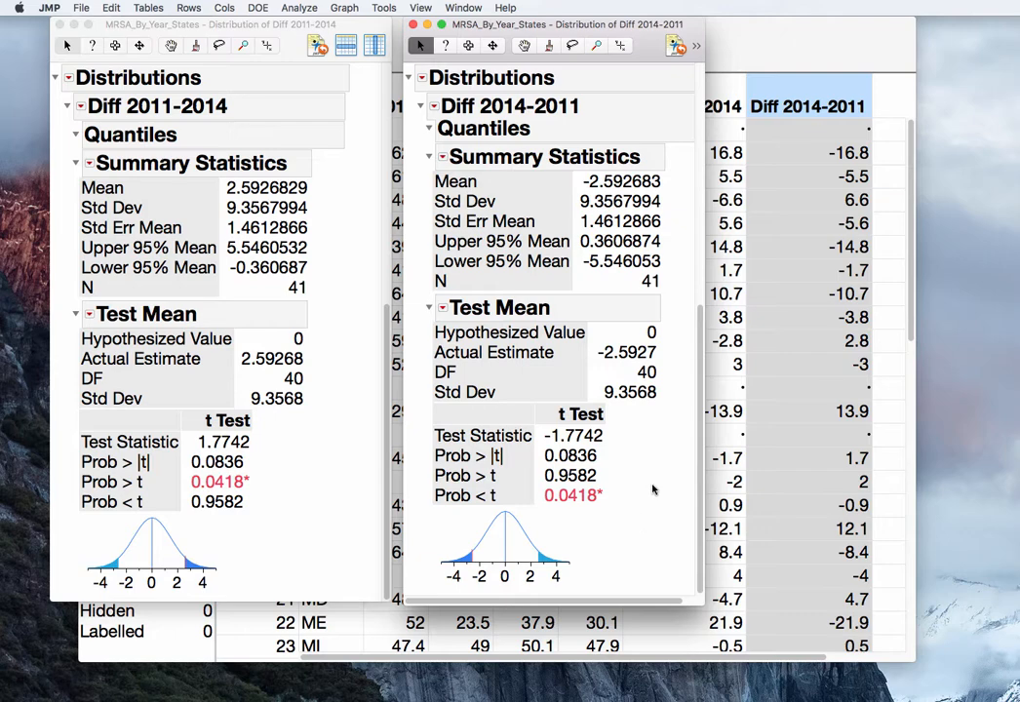
Close the Diff 2014-2011 and Diff 2011-2014 Distribution reports to return to the data table.
click(414, 24)
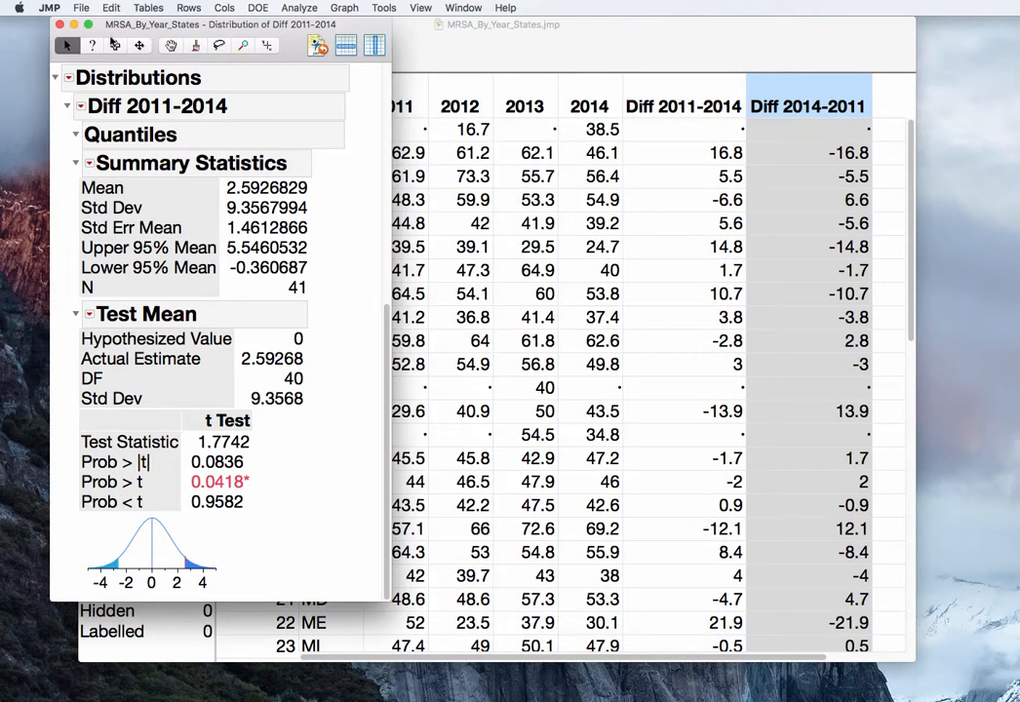
click(58, 24)
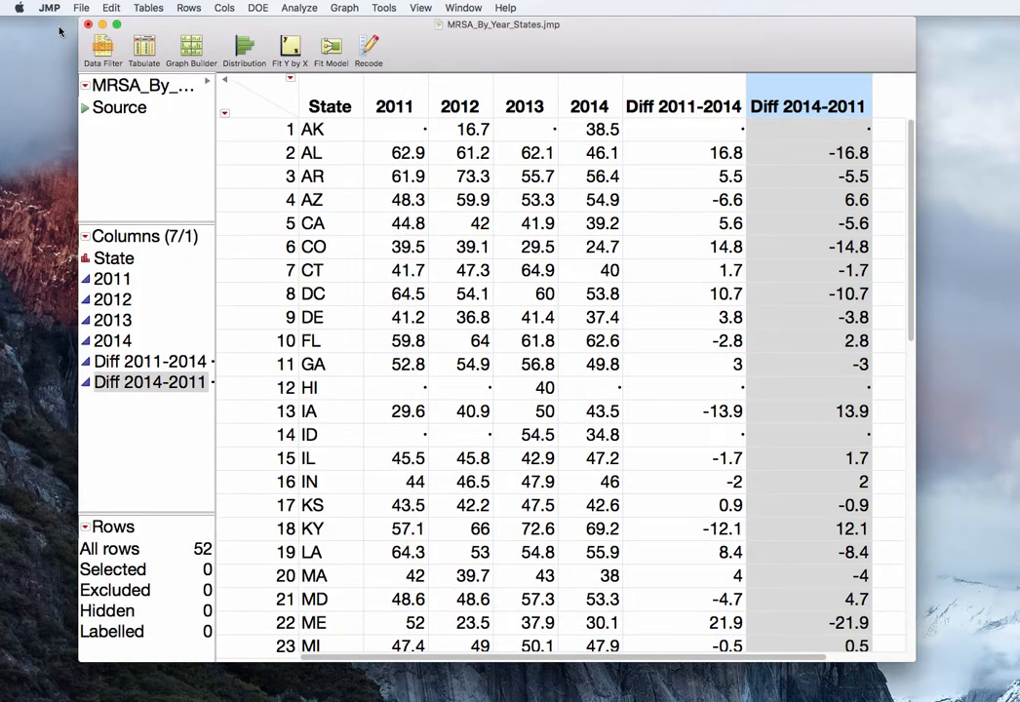